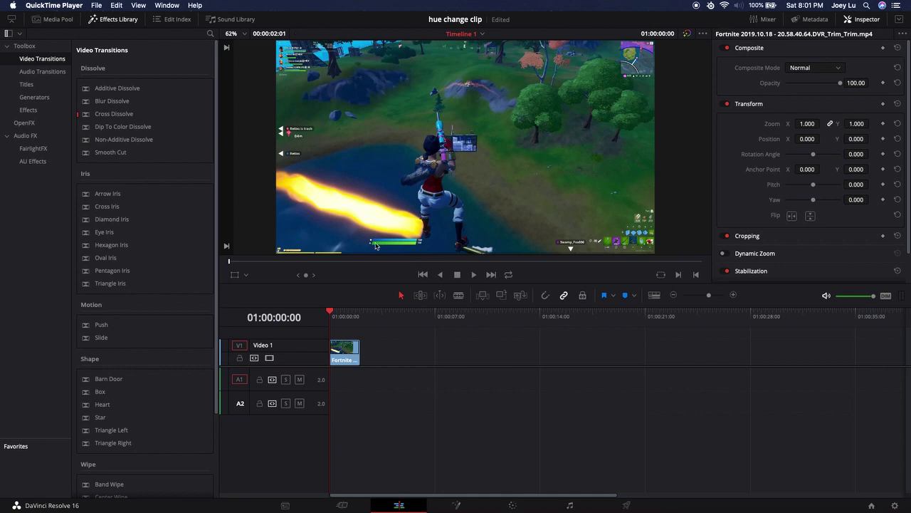
Step: Widen the Fortnite clip on the timeline and scrub through its opening second of footage
drag(709, 294, 716, 295)
drag(330, 312, 425, 342)
key(Home)
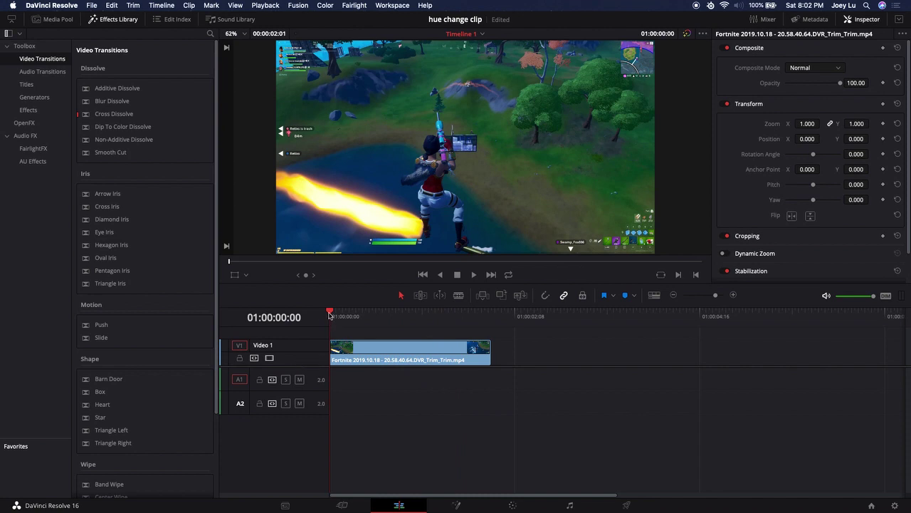
drag(330, 313, 399, 326)
Step: Show the Fortnite clip's Retime Curve editor with the Retime Speed graph enabled
click(412, 353)
right_click(413, 354)
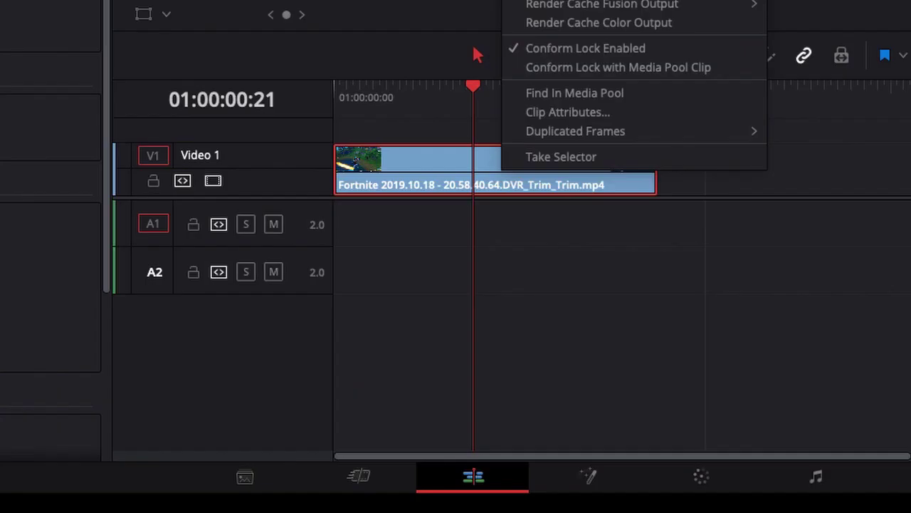
click(549, 4)
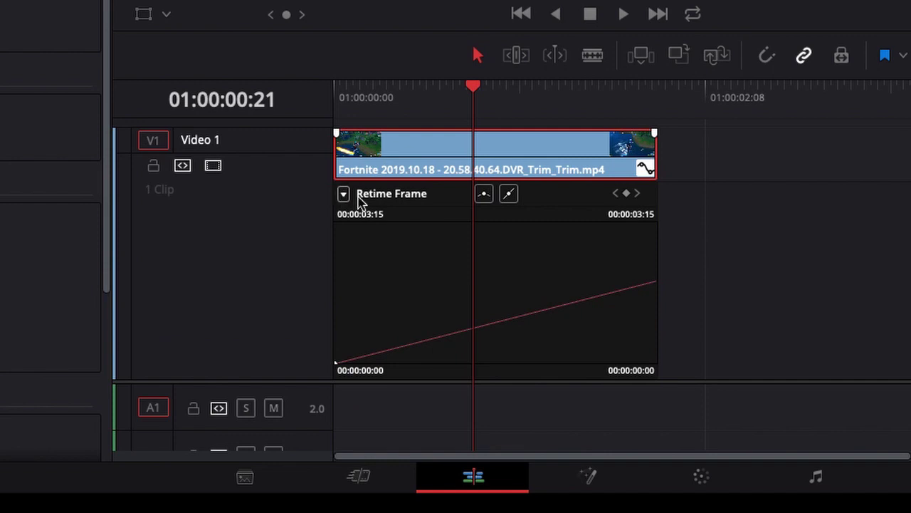
click(344, 195)
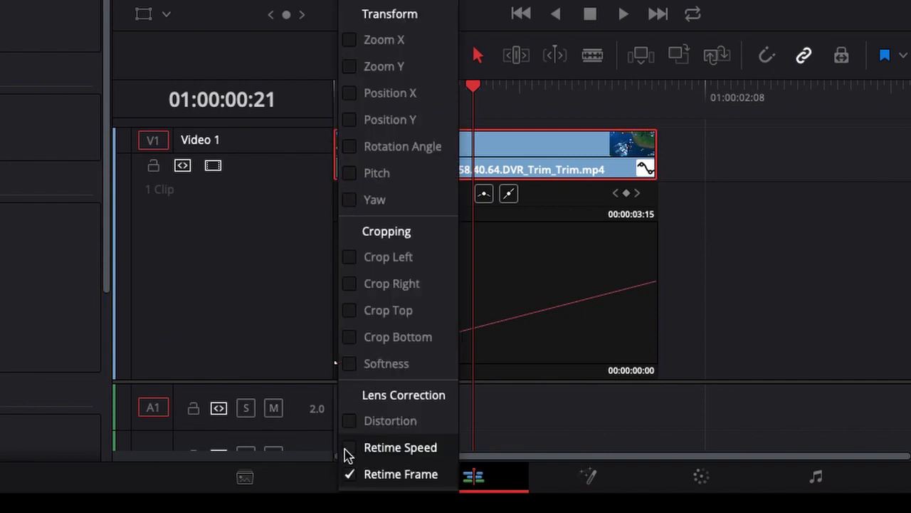
click(348, 449)
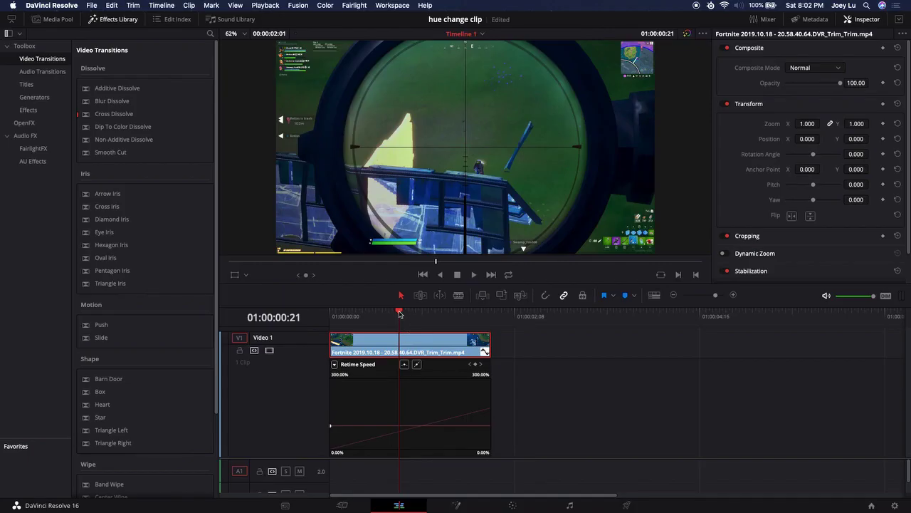
Step: Add a retime speed keyframe at 01:00:00:14, where the scope comes up
drag(472, 93, 532, 141)
drag(428, 338, 376, 342)
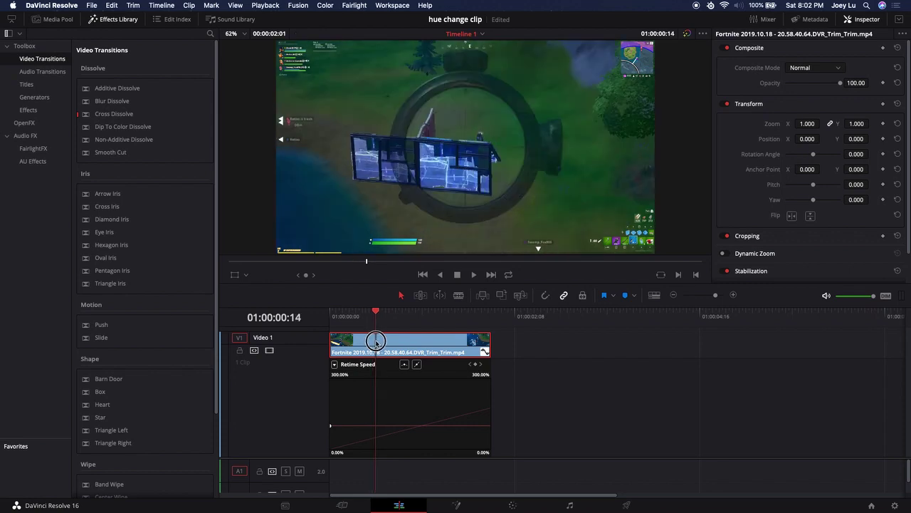
click(475, 364)
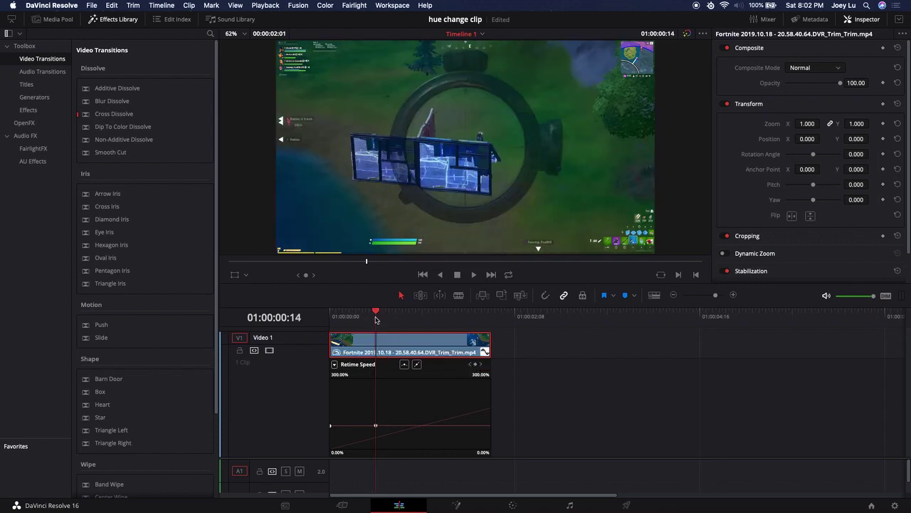
Step: Add a second speed keyframe at 01:00:00:21 and drag the span between down to about 65%
drag(376, 319, 397, 324)
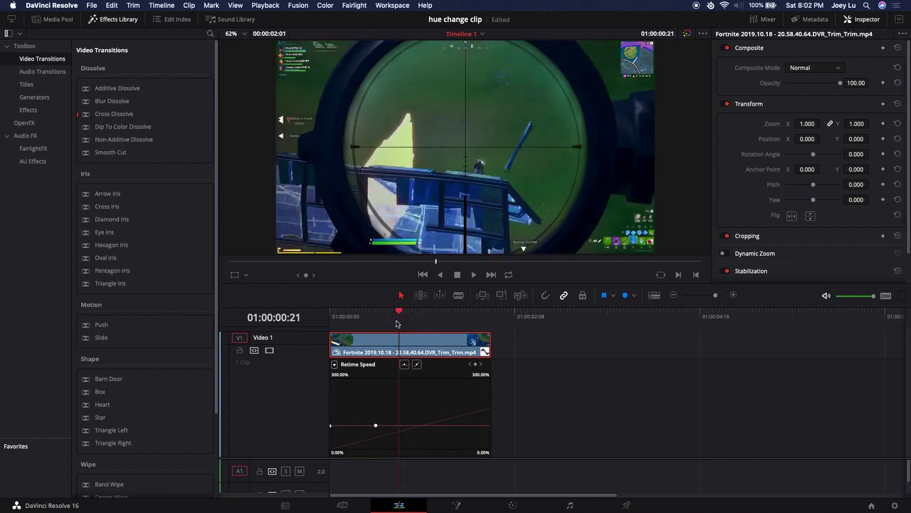
key(Right)
key(Left)
key(Right)
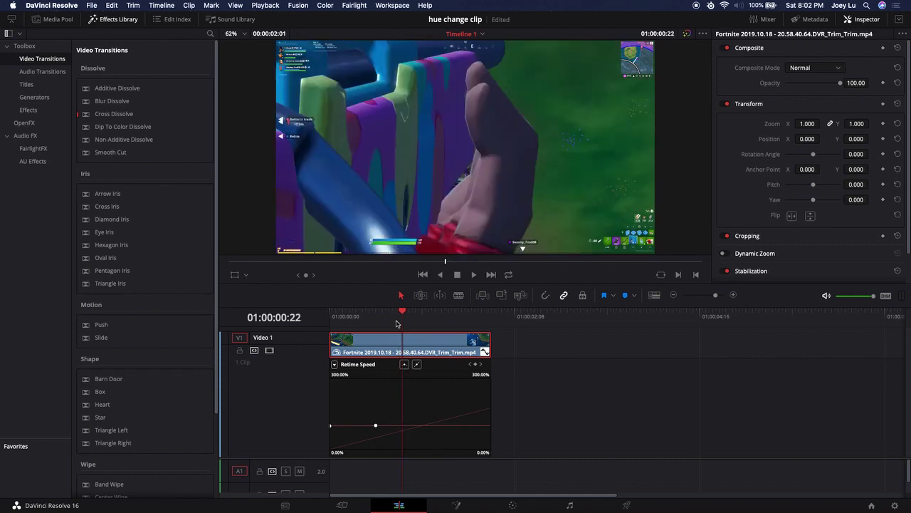
key(Left)
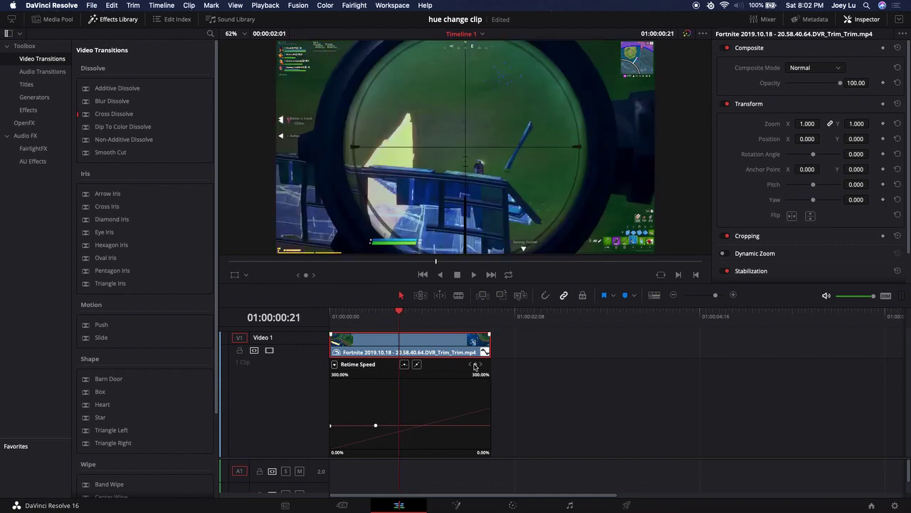
click(475, 365)
click(360, 316)
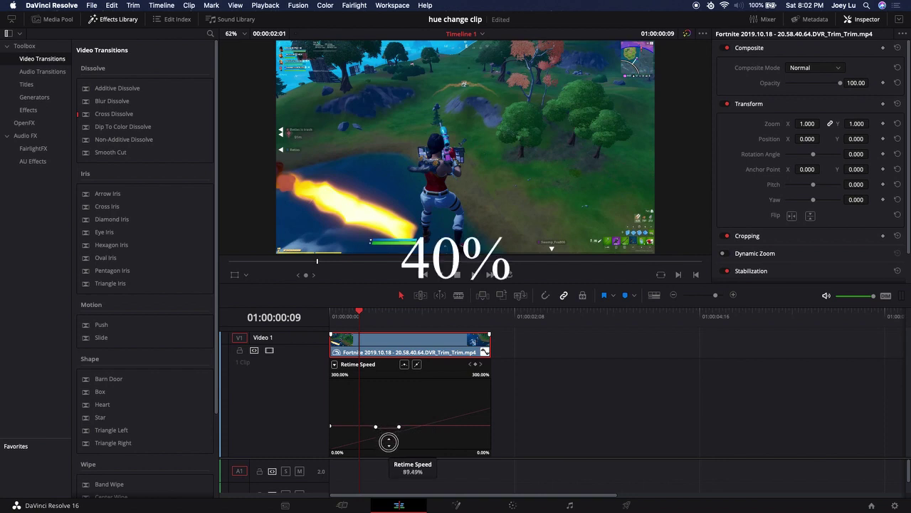
drag(389, 442, 385, 471)
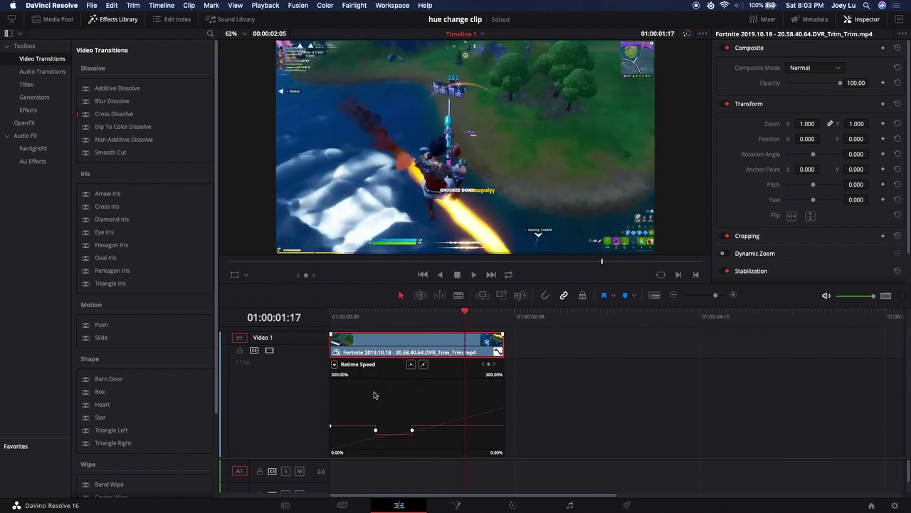
Step: Lower the slowed scope section to about 48% speed and play back the ramp
click(379, 320)
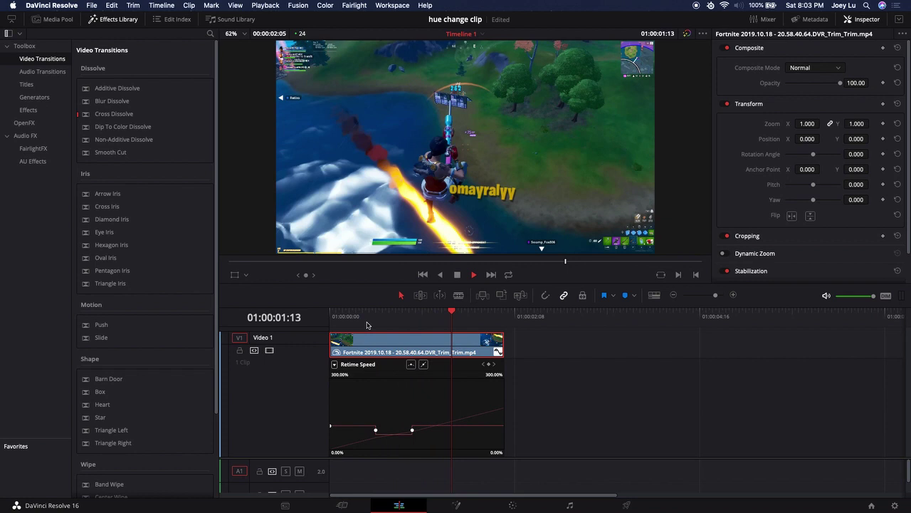
click(385, 430)
mouse_move(385, 430)
mouse_down()
mouse_move(392, 451)
mouse_move(372, 433)
mouse_up()
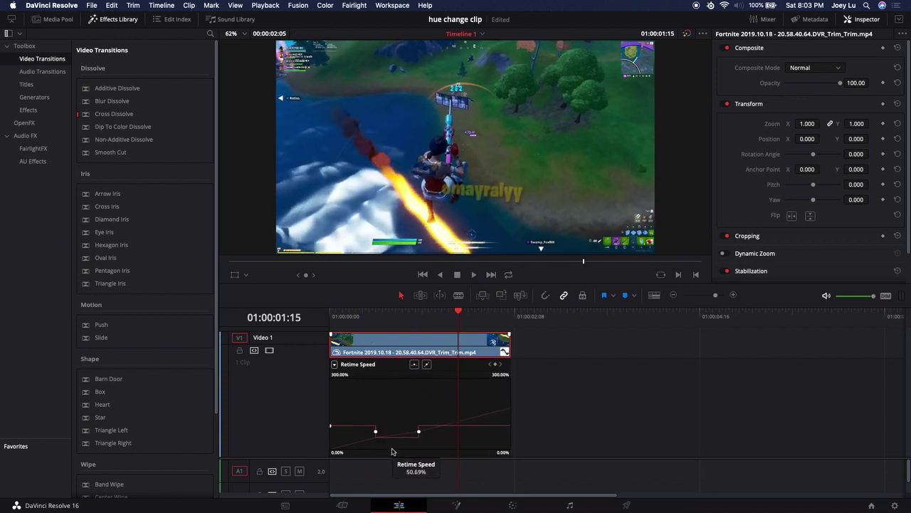
click(372, 319)
key(space)
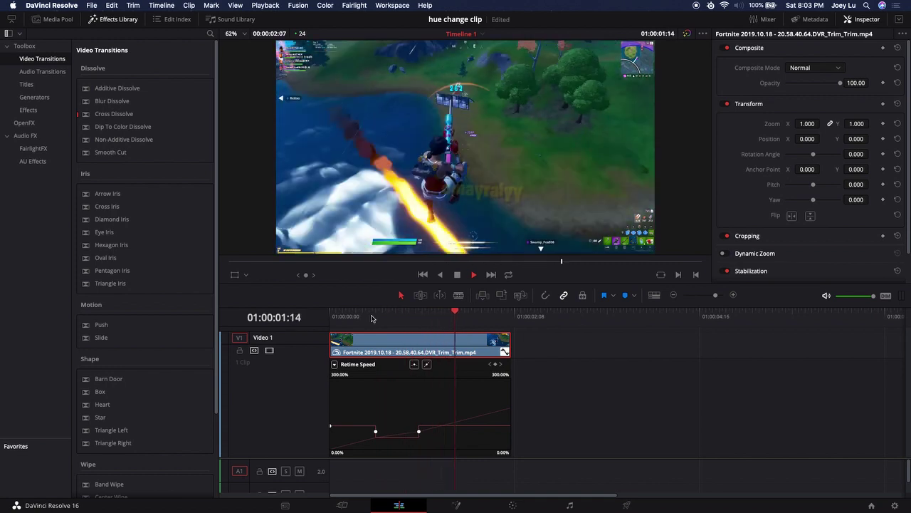
click(370, 317)
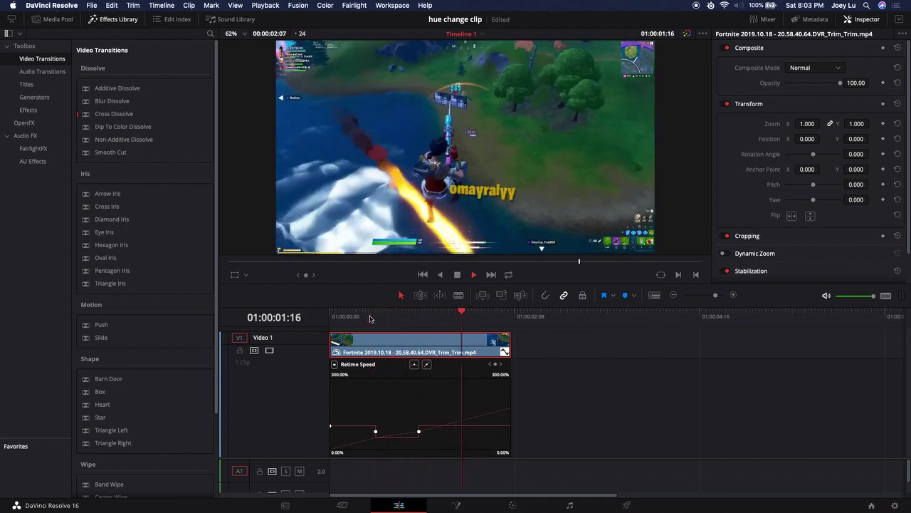
Step: Settle the middle section at about 42% speed after replaying, then hide the speed curve
drag(396, 437, 399, 449)
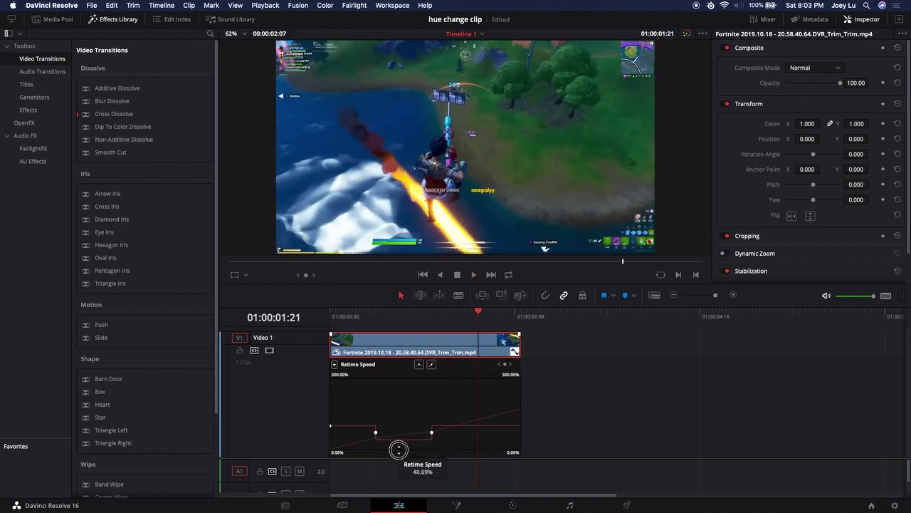
click(380, 328)
key(space)
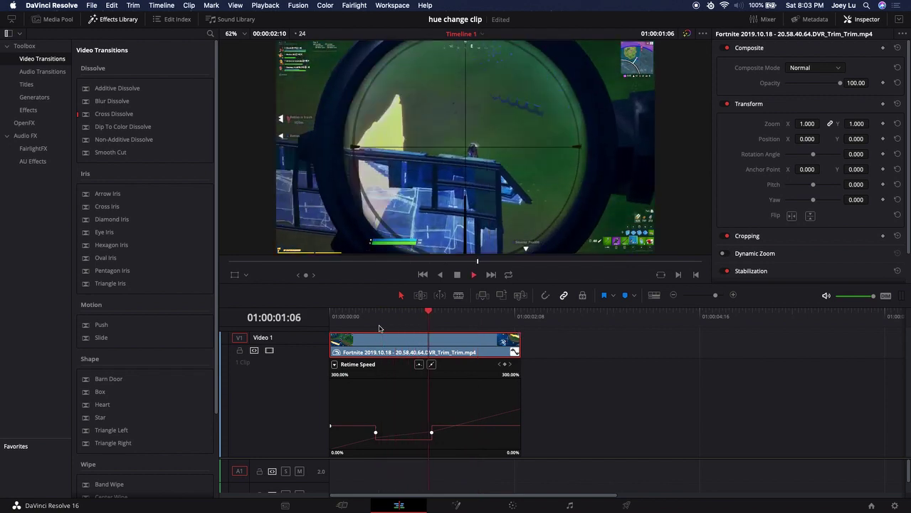
click(370, 316)
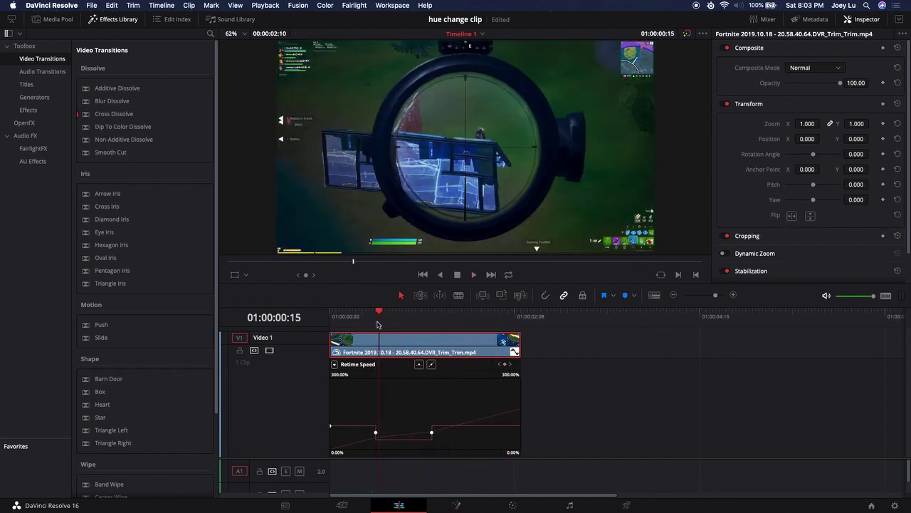
key(space)
drag(399, 438, 399, 433)
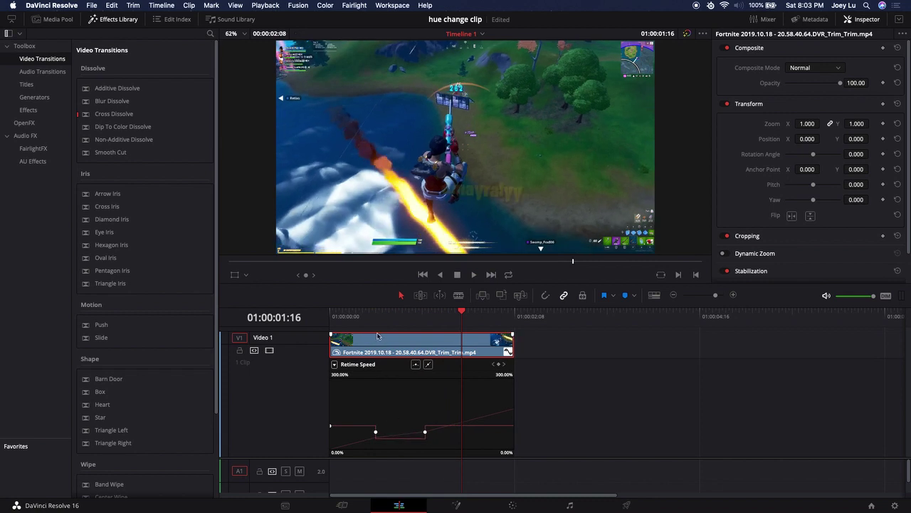
click(374, 313)
key(space)
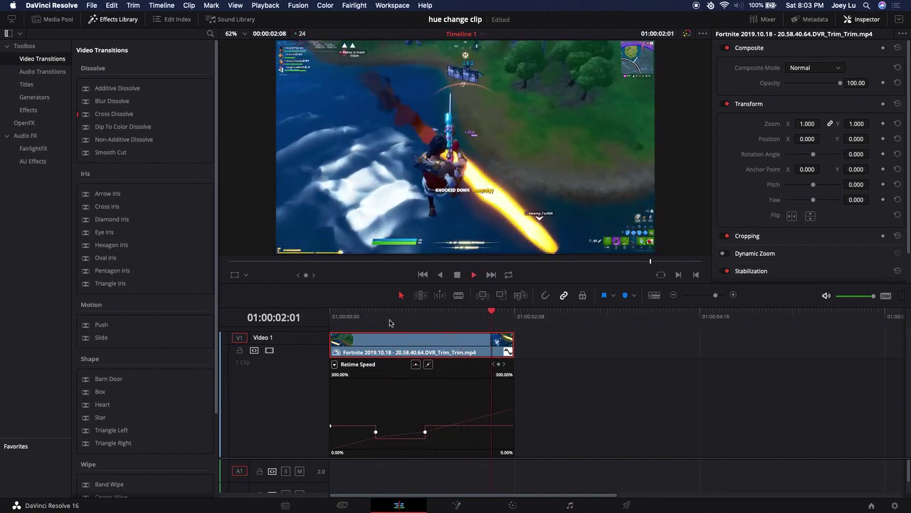
click(507, 352)
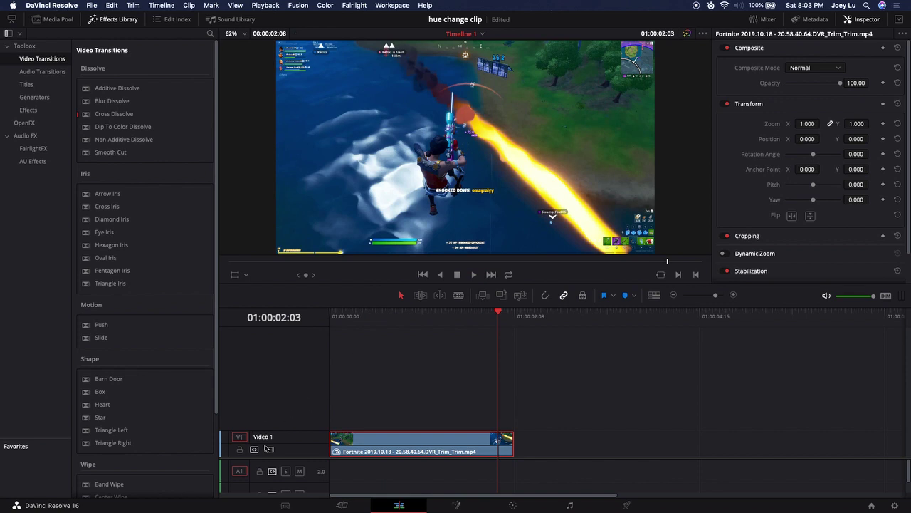
Step: Play the retimed clip, locate frame 01:00:00:15, and blade the Fortnite clip there with Cmd+B
scroll(265, 455, down, 3)
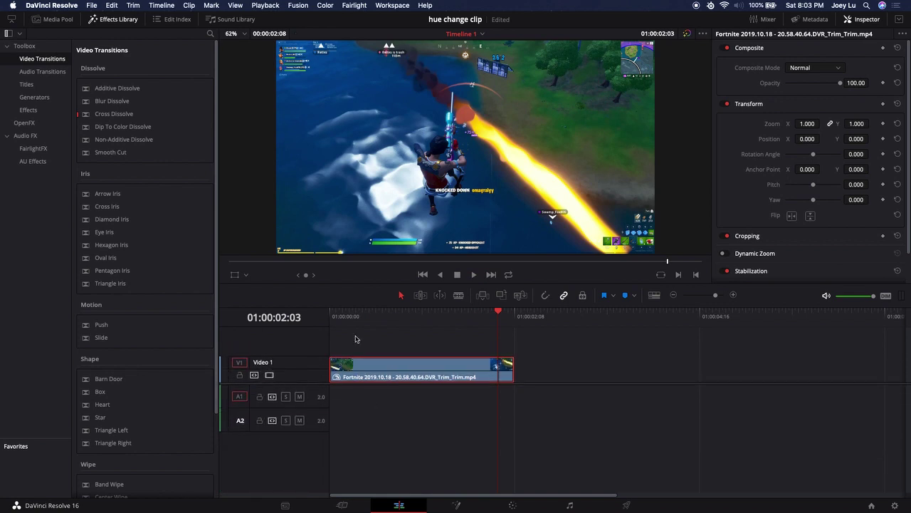
click(333, 317)
key(space)
drag(408, 309, 375, 331)
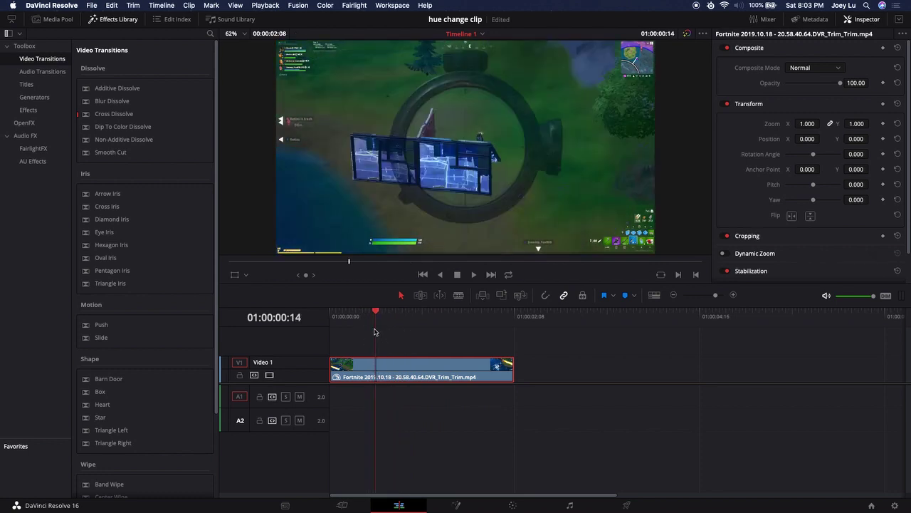
key(Right)
key(Left)
key(Right)
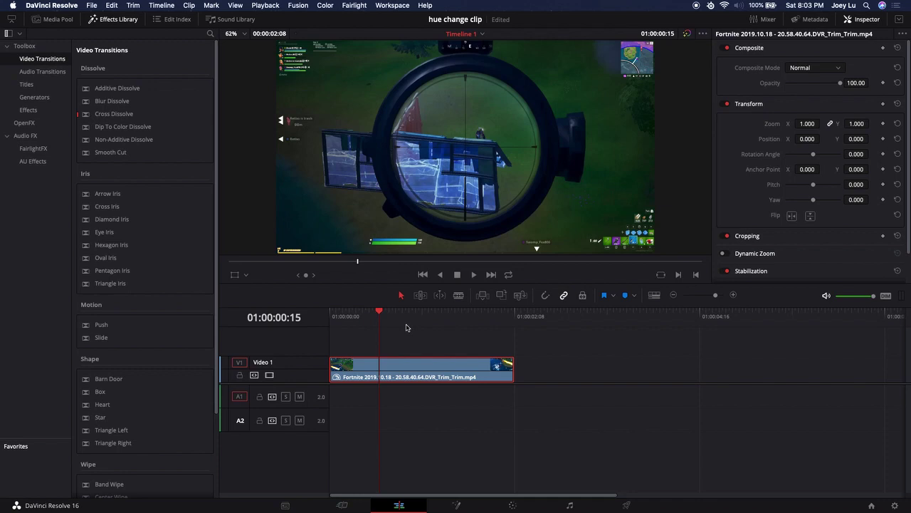
key(super+b)
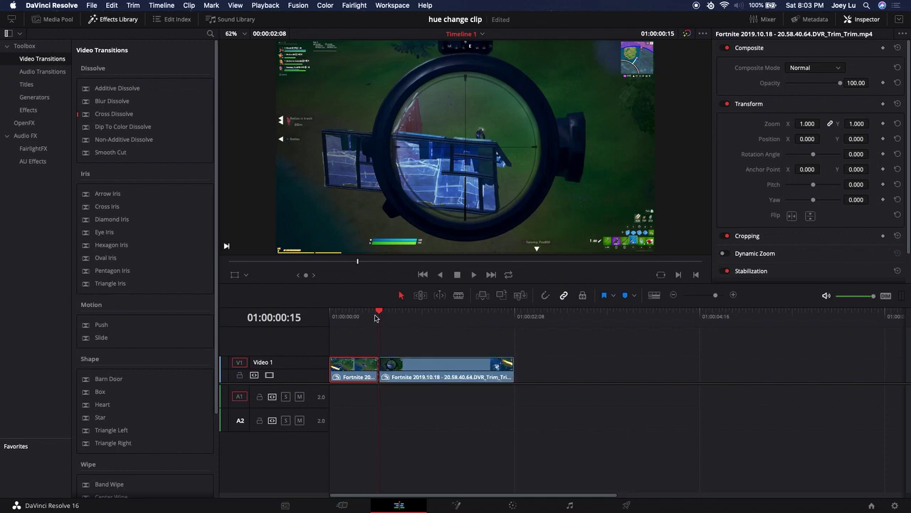
Step: Cut the second Fortnite piece at the playhead to isolate the scope section
drag(378, 314, 436, 324)
key(Left)
key(Left)
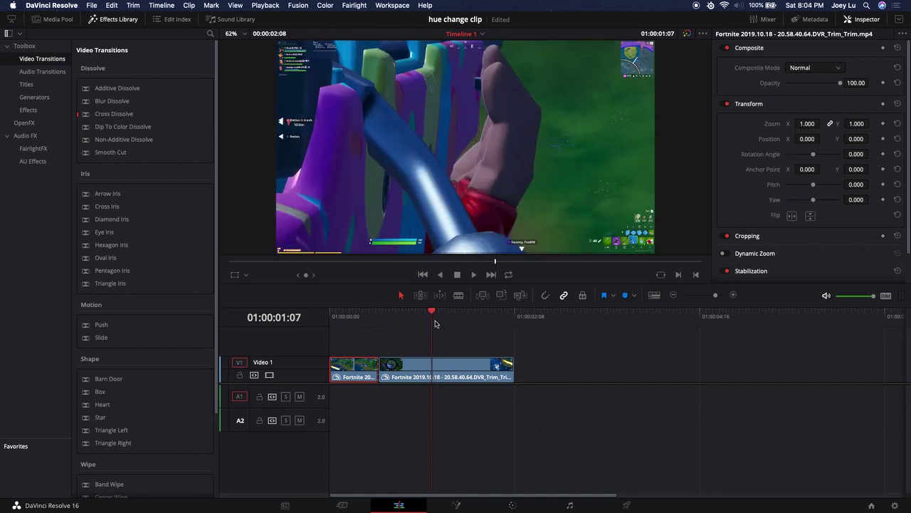
click(433, 364)
key(super+b)
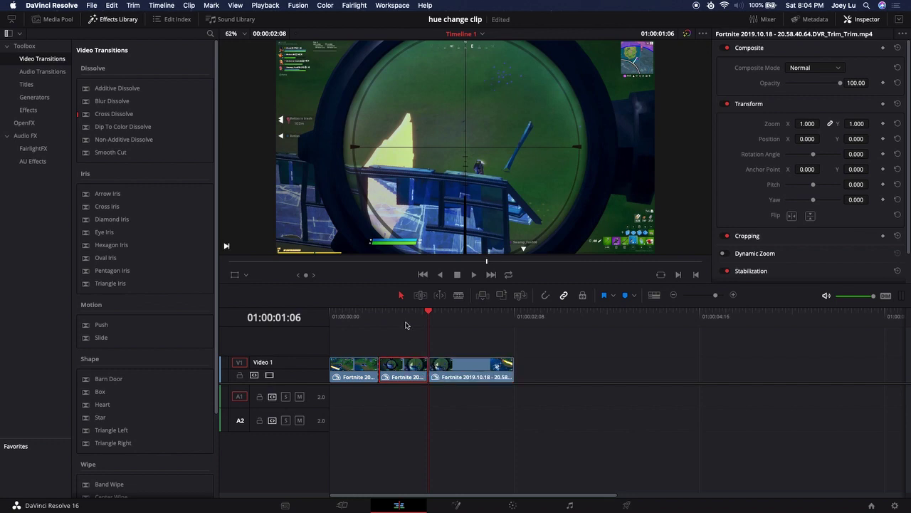
drag(403, 325, 397, 326)
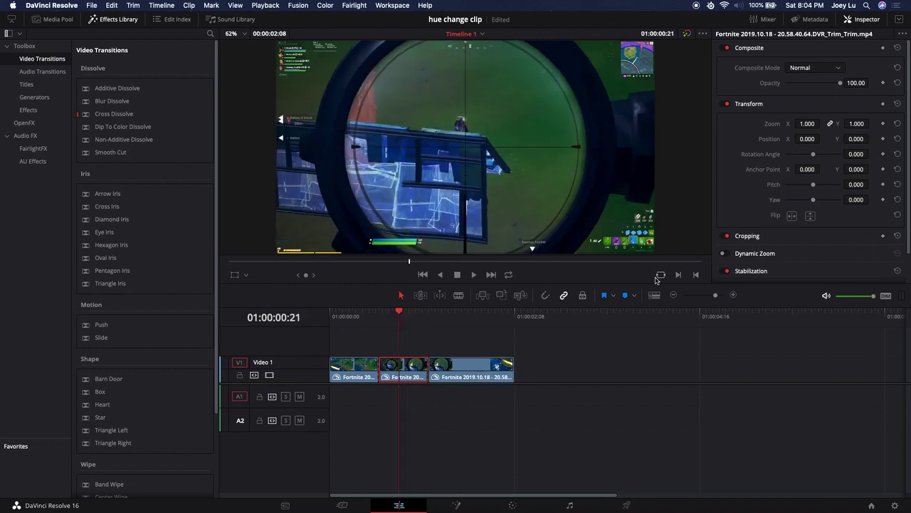
Step: Select the middle scope piece and move it to the Color page
mouse_move(716, 295)
mouse_down()
mouse_move(739, 300)
mouse_move(722, 295)
mouse_up()
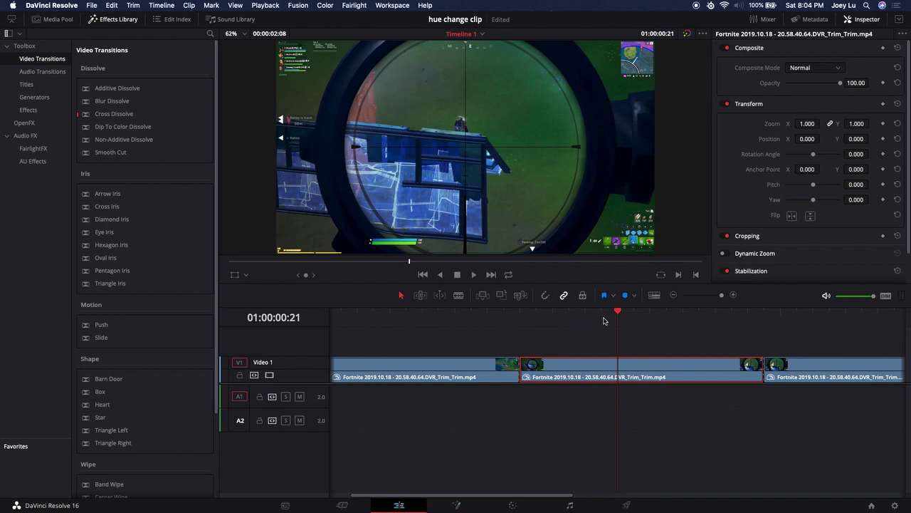
drag(604, 319, 633, 320)
click(688, 344)
click(601, 347)
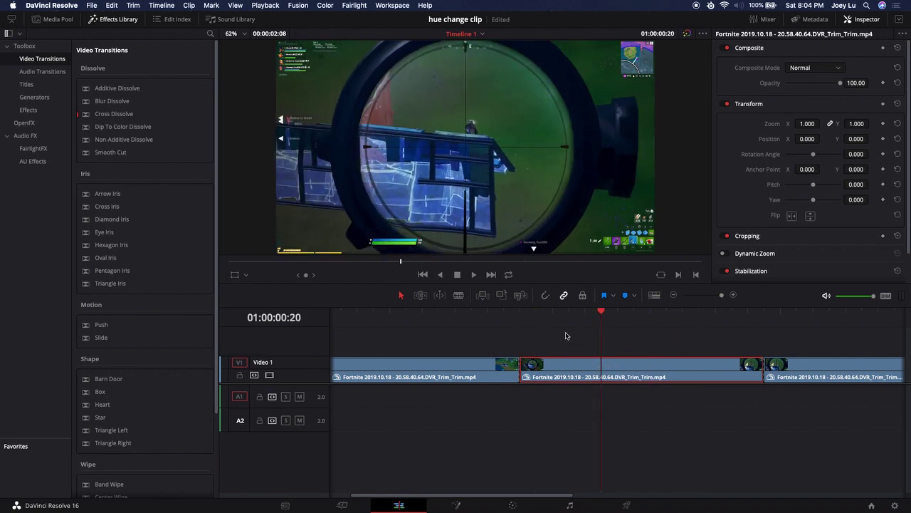
click(553, 320)
click(572, 374)
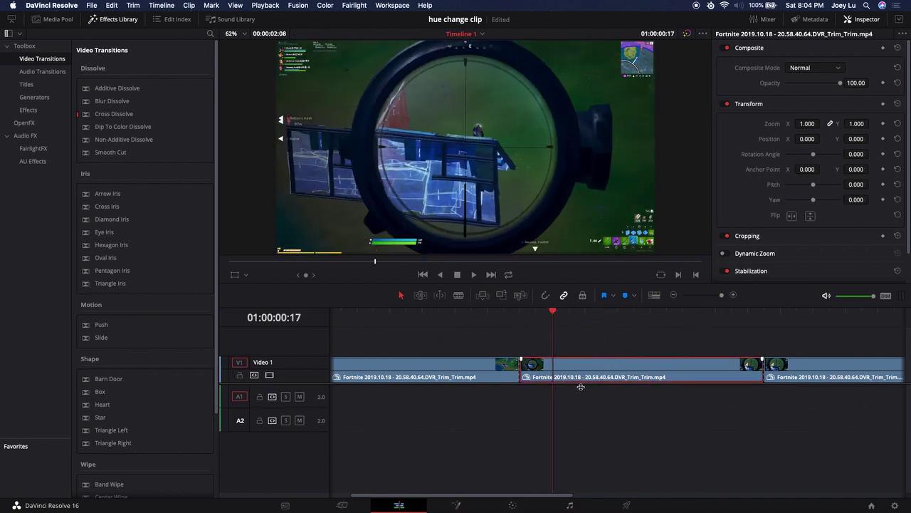
click(529, 506)
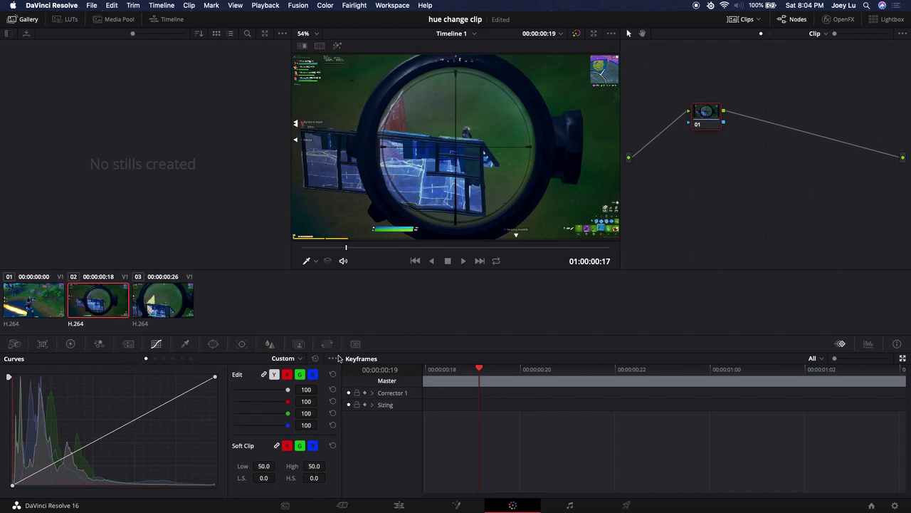
Step: Add a Circle power window to the middle clip's node from the Window palette
click(868, 343)
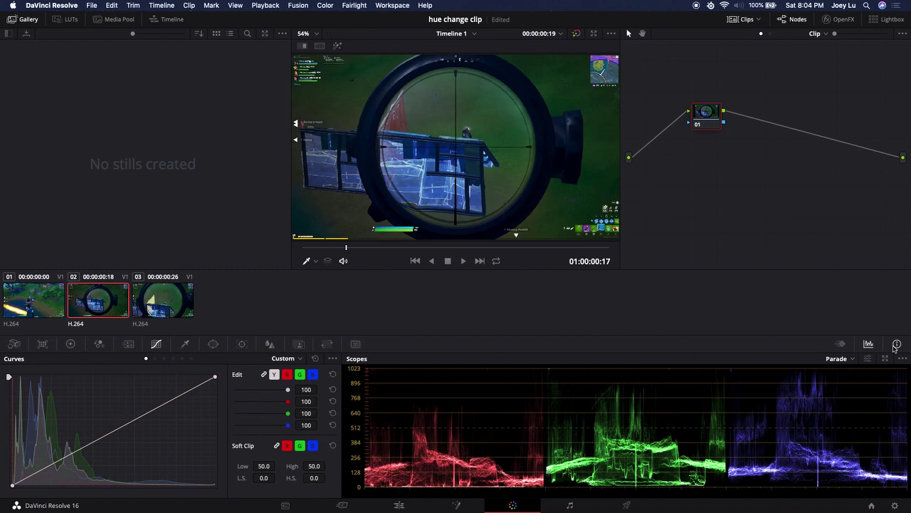
click(897, 344)
click(847, 349)
click(213, 344)
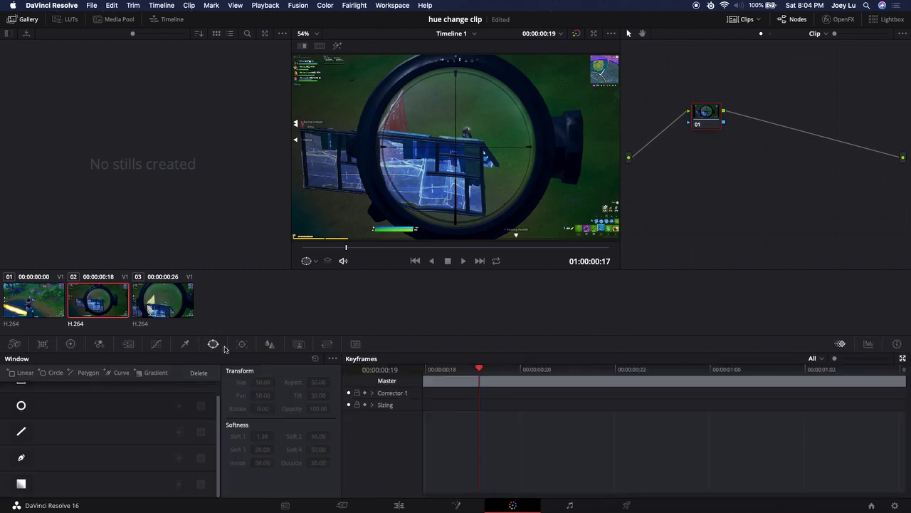
click(215, 345)
scroll(57, 391, up, 1)
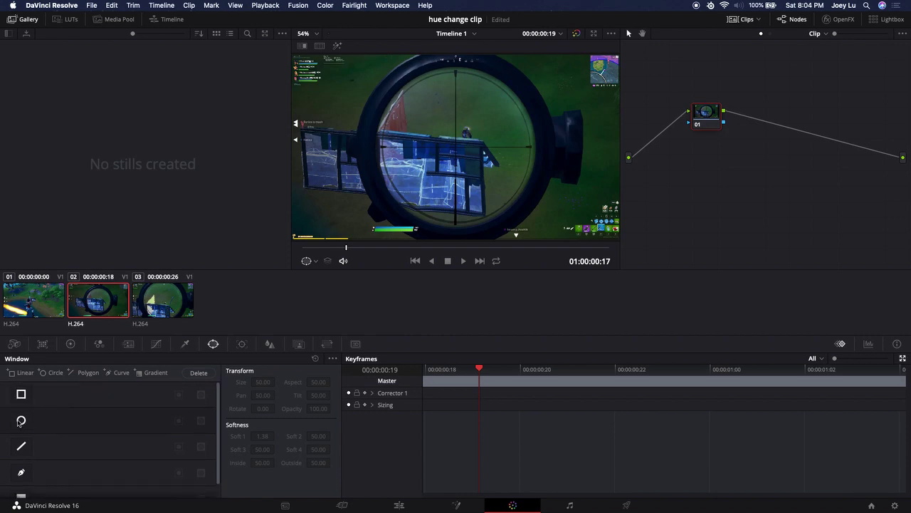
click(21, 421)
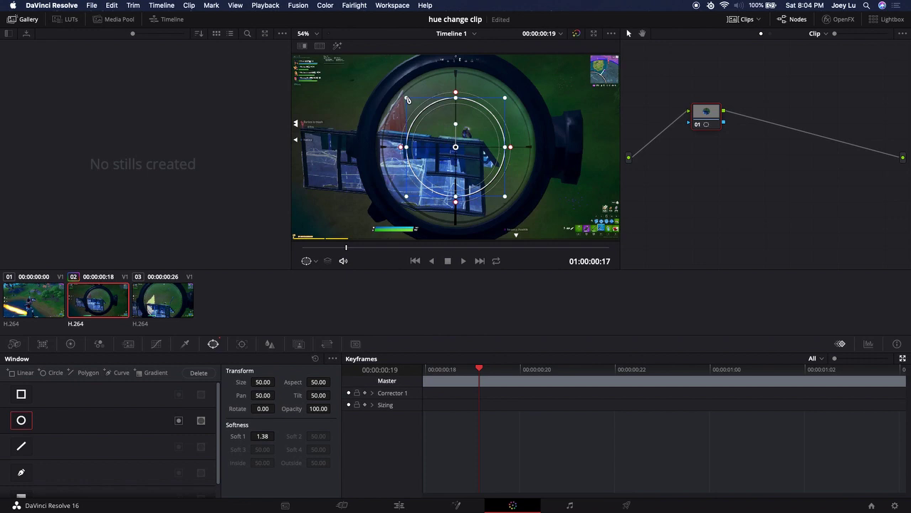
Step: Enlarge the circle over the scope lens and lower its Soft 1 to 0.44
mouse_move(407, 99)
mouse_down()
mouse_move(379, 78)
mouse_move(398, 89)
mouse_up()
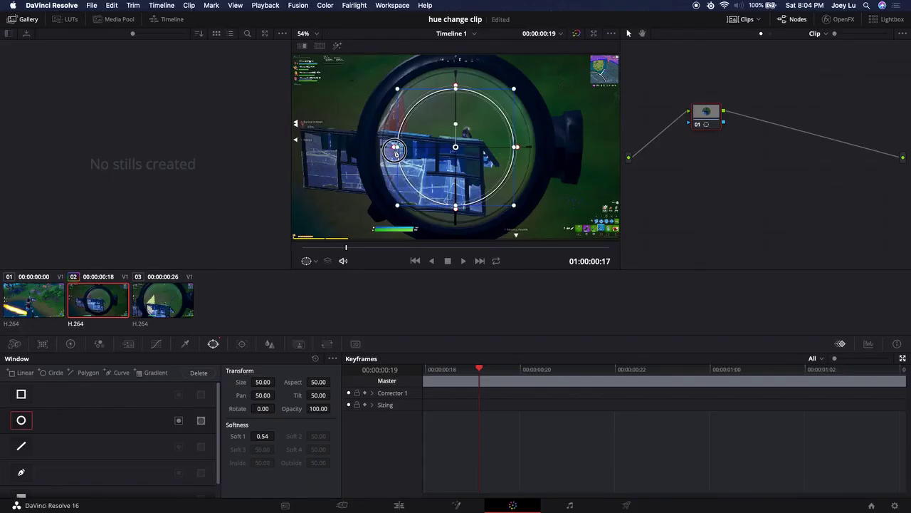
mouse_move(395, 152)
mouse_down()
mouse_move(424, 165)
mouse_move(395, 151)
mouse_up()
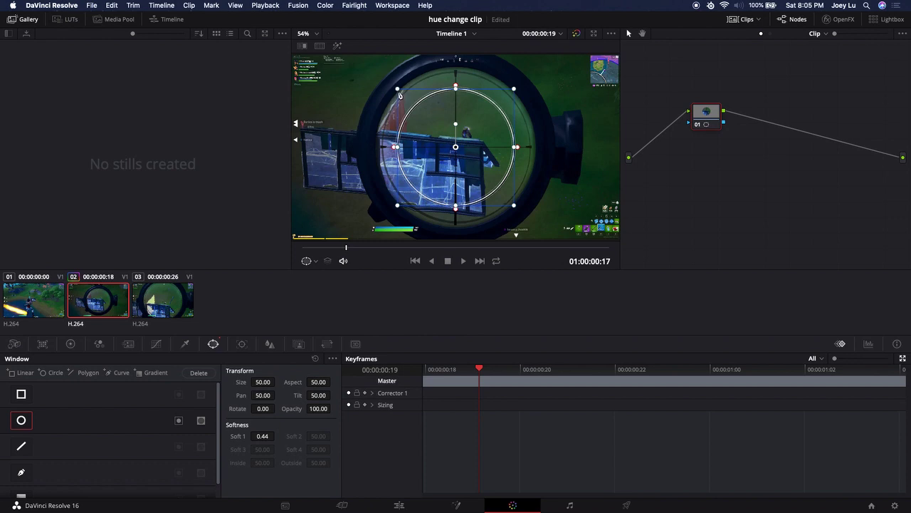
mouse_move(397, 89)
mouse_down()
mouse_move(375, 69)
mouse_move(410, 102)
mouse_up()
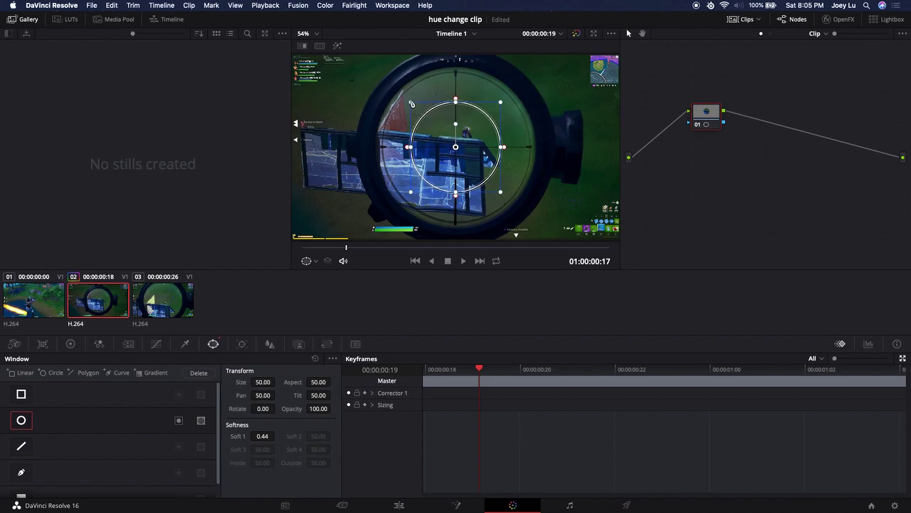
drag(412, 104, 383, 93)
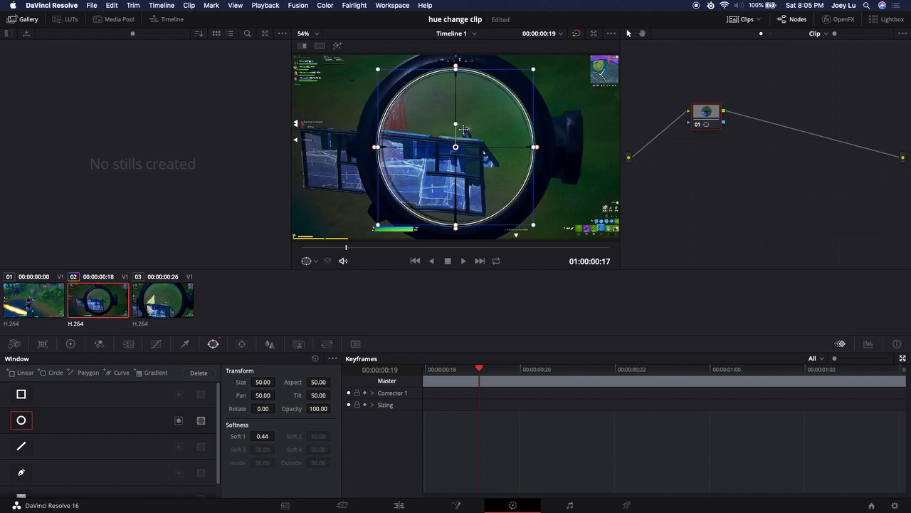
Step: Fit the circle's sides, top and bottom to the scope rim, reaching Size 47.35, Aspect 49.59
key(super+plus)
key(super+plus)
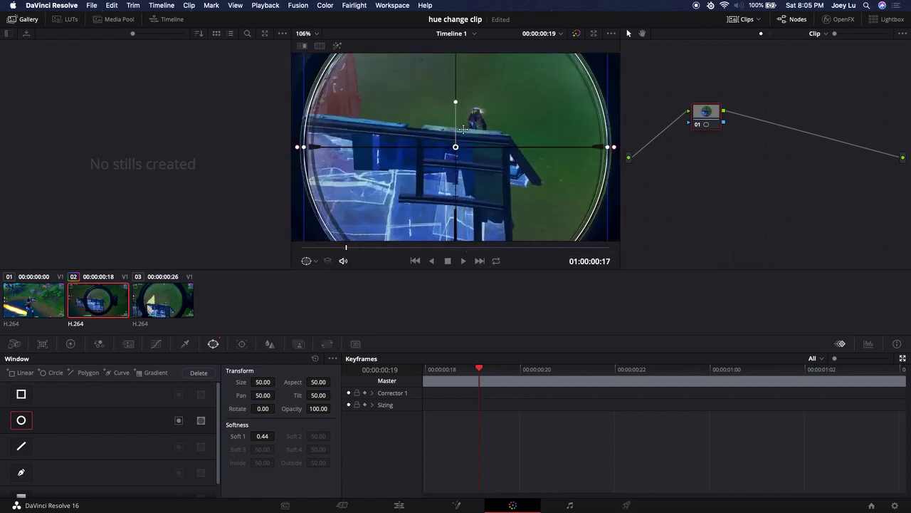
key(super+minus)
drag(304, 148, 313, 150)
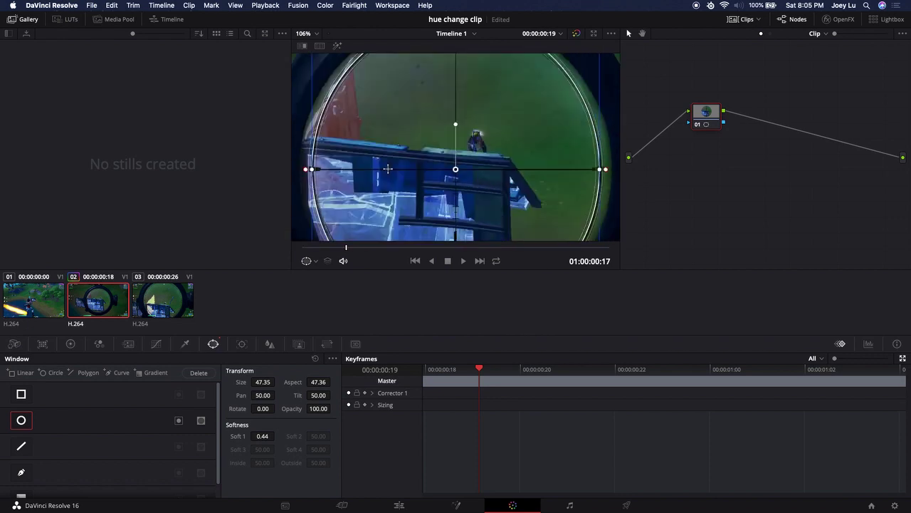
scroll(427, 142, up, 3)
drag(456, 102, 456, 106)
scroll(456, 121, down, 3)
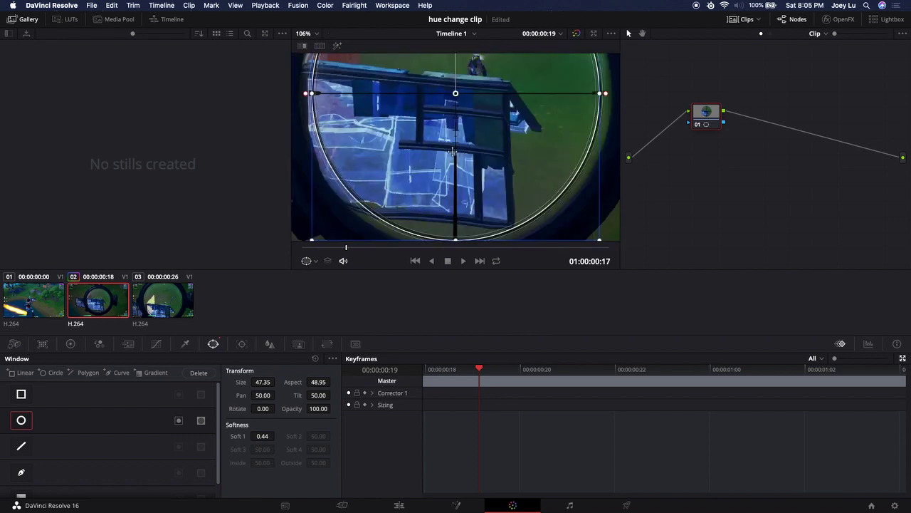
drag(456, 240, 456, 238)
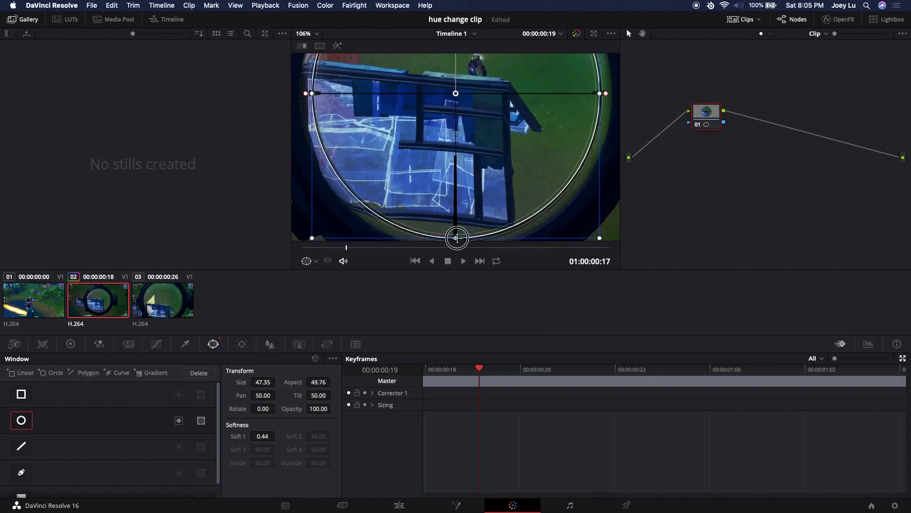
scroll(500, 157, up, 3)
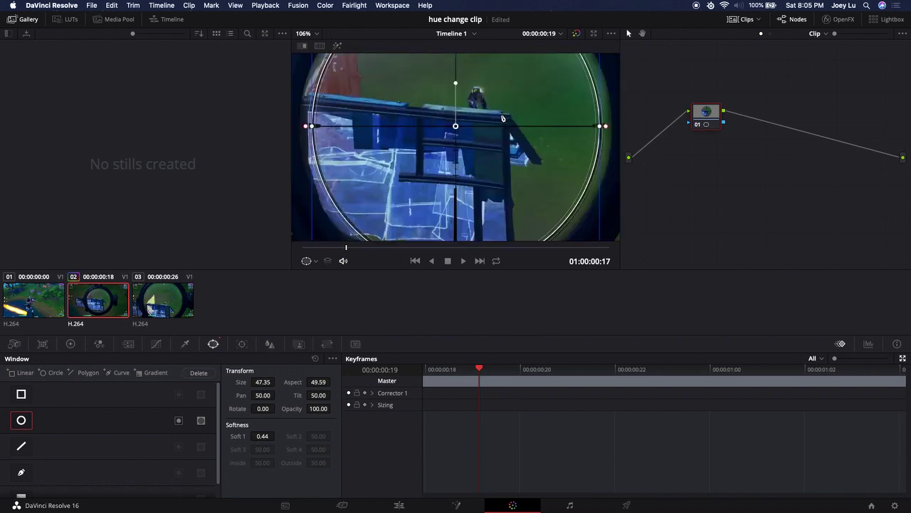
scroll(498, 132, down, 2)
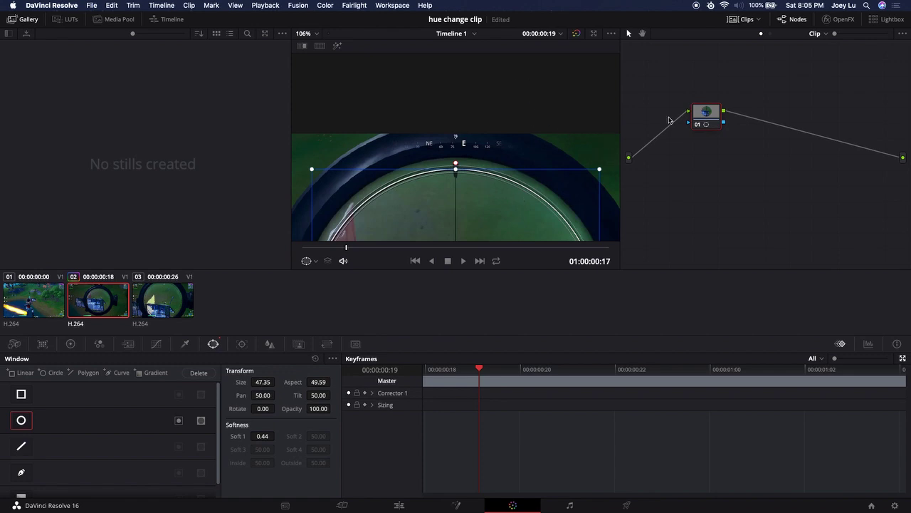
scroll(751, 143, up, 4)
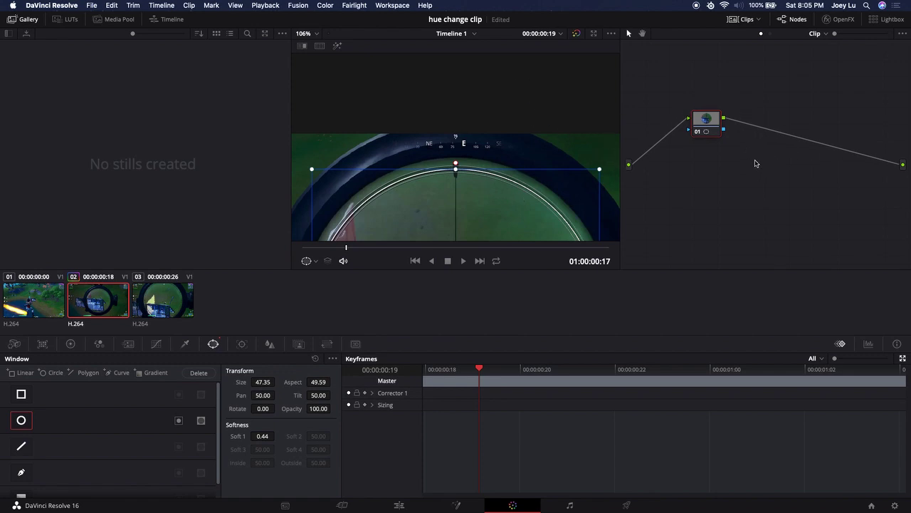
Step: Add an Alpha Output to the node graph and connect node 01's key output to it
right_click(744, 149)
click(781, 187)
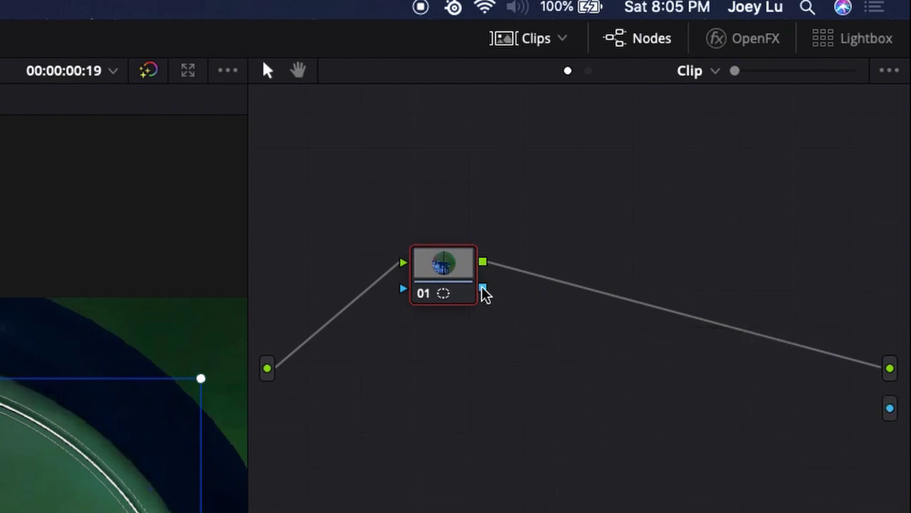
drag(482, 292, 895, 416)
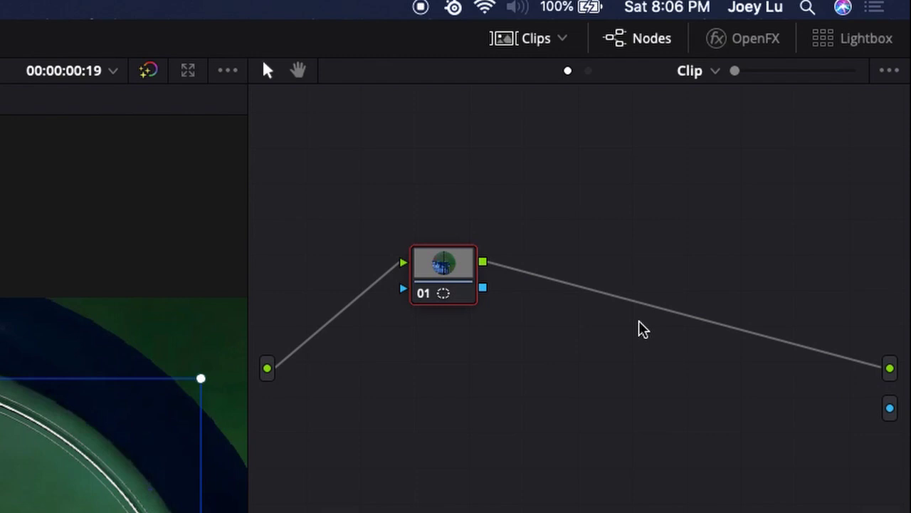
drag(484, 289, 896, 416)
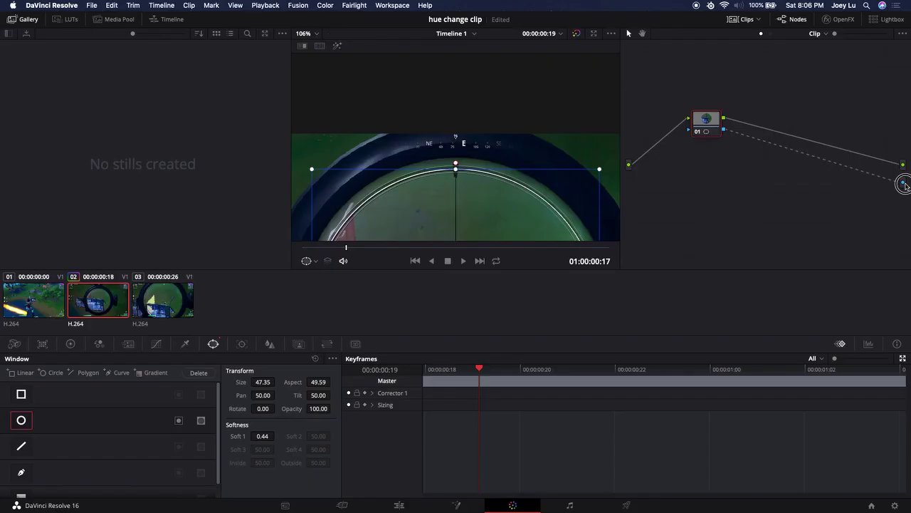
drag(903, 185, 903, 184)
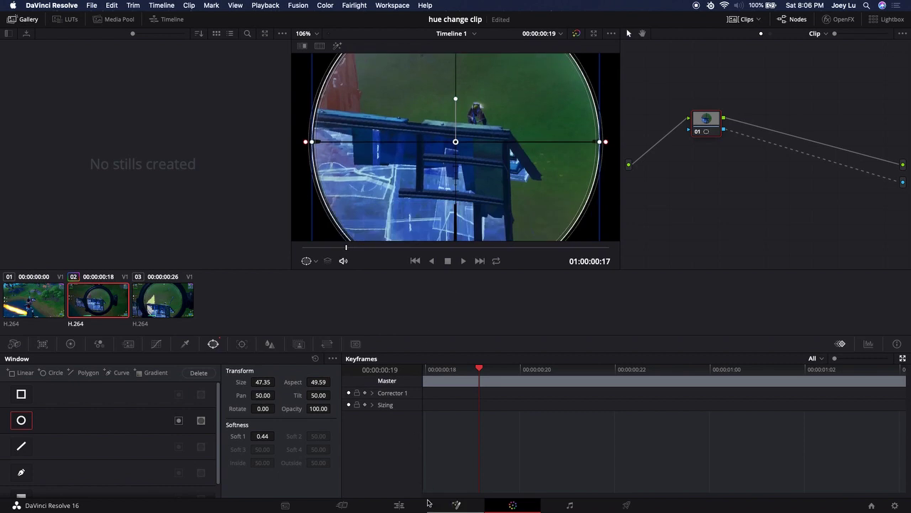
Step: Back on the Edit page, lower the scope clip's opacity to 64.35
click(399, 505)
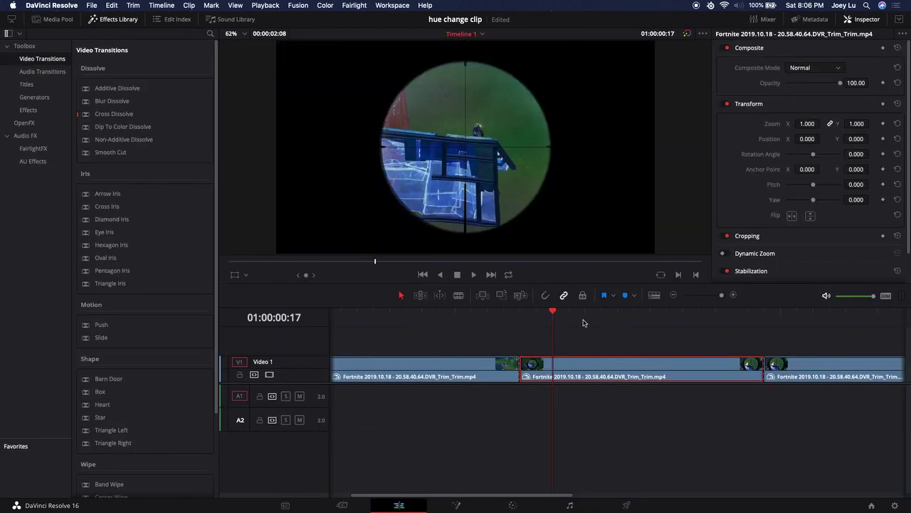
click(530, 313)
mouse_move(528, 313)
mouse_down()
mouse_move(510, 314)
mouse_move(529, 314)
mouse_up()
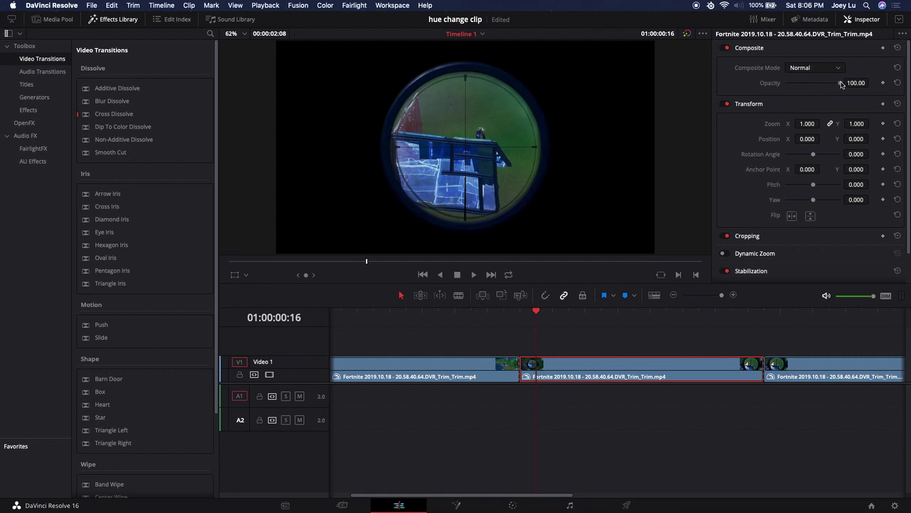
drag(842, 84, 889, 95)
Step: Set Zoom and Rotation Angle keyframes at 01:00:00:15 and again at 01:00:01:03
drag(530, 311, 521, 311)
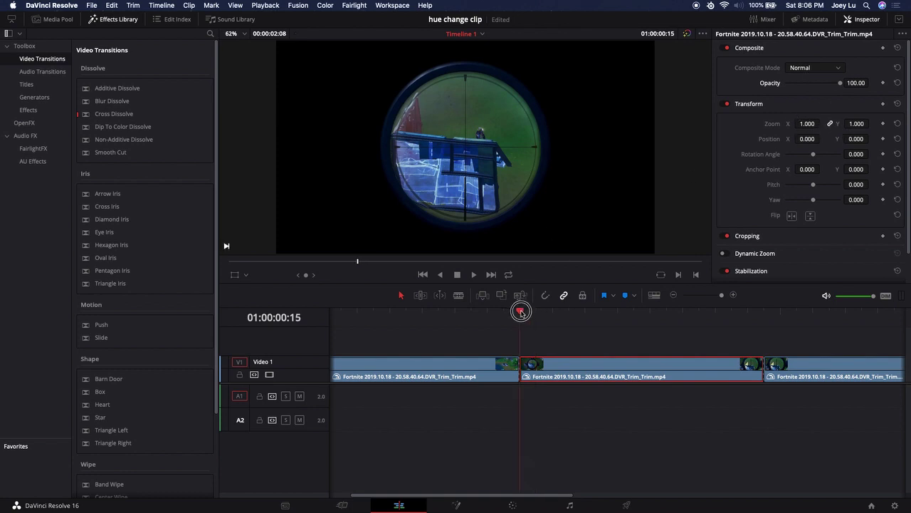
click(882, 123)
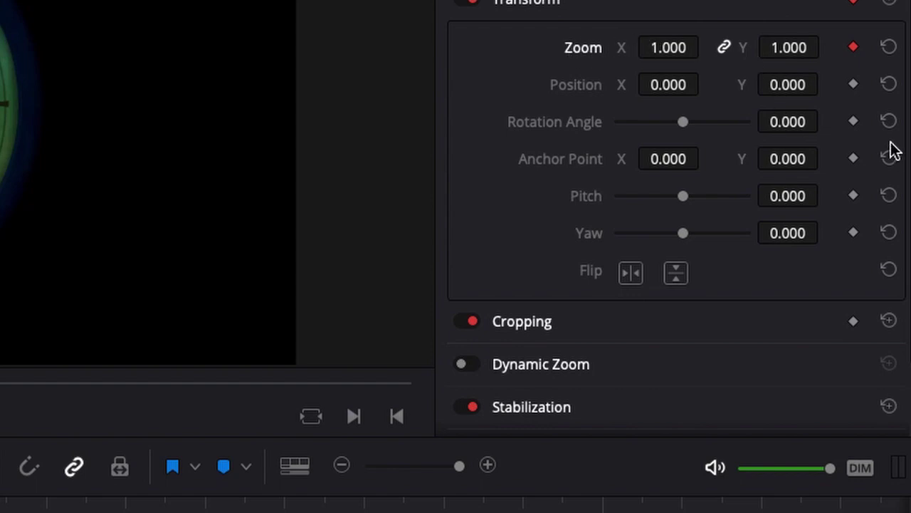
click(854, 121)
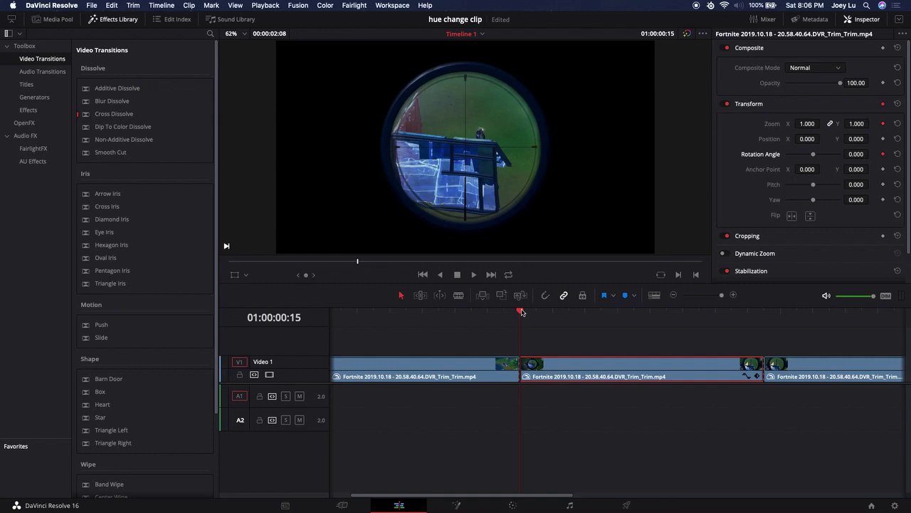
drag(521, 310, 706, 346)
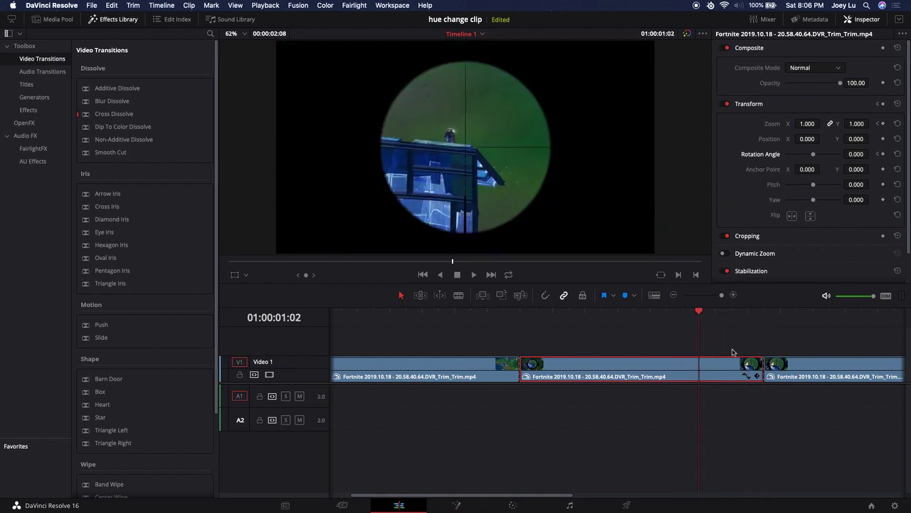
click(883, 124)
click(883, 154)
drag(700, 321, 764, 310)
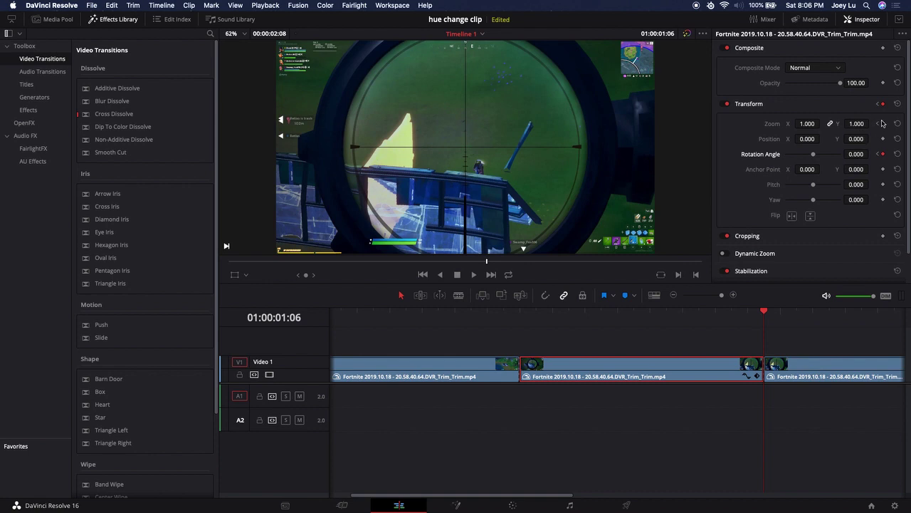
Step: At the earlier keyframe, set the scope shot's Zoom to about 0.773 and Rotation to -37°
click(878, 124)
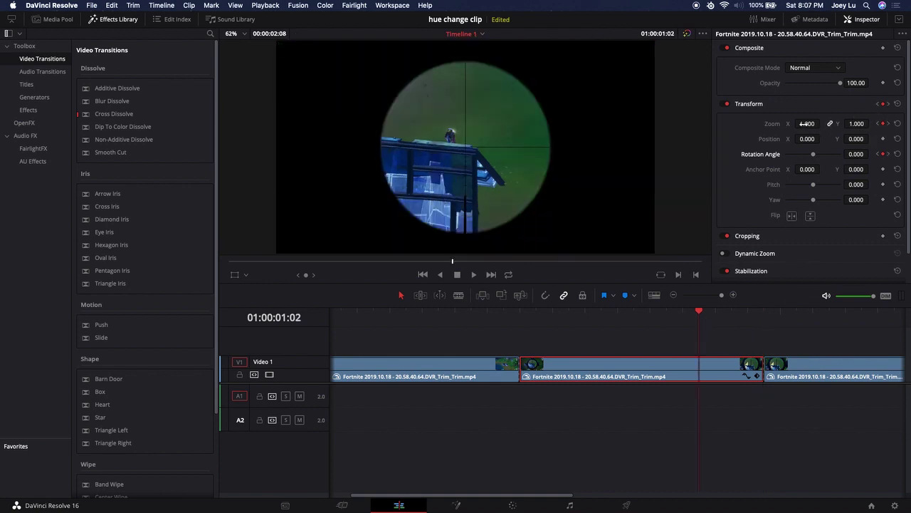
drag(804, 124, 774, 124)
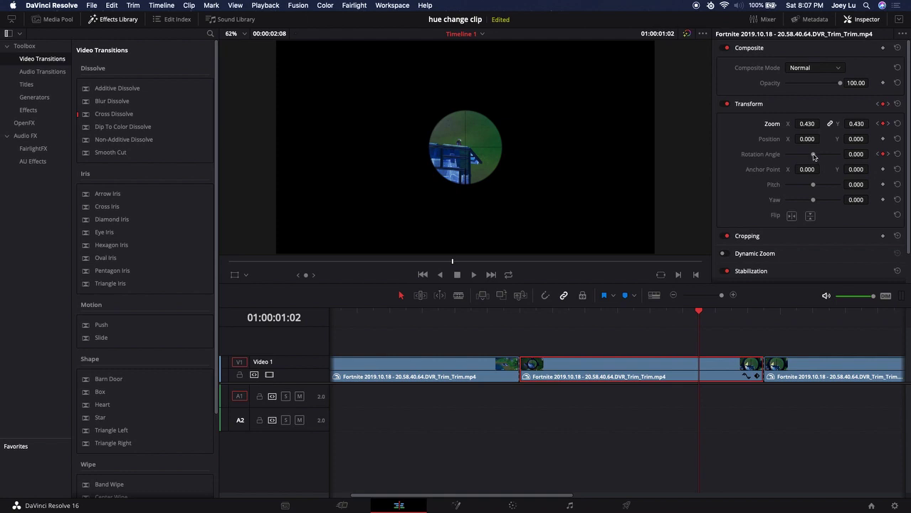
drag(814, 156, 810, 157)
drag(808, 123, 827, 124)
click(679, 326)
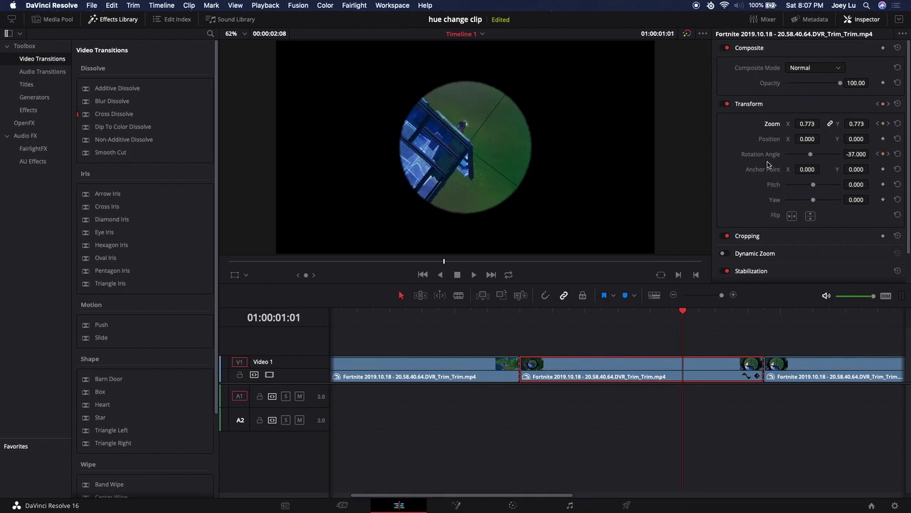
click(680, 313)
click(498, 333)
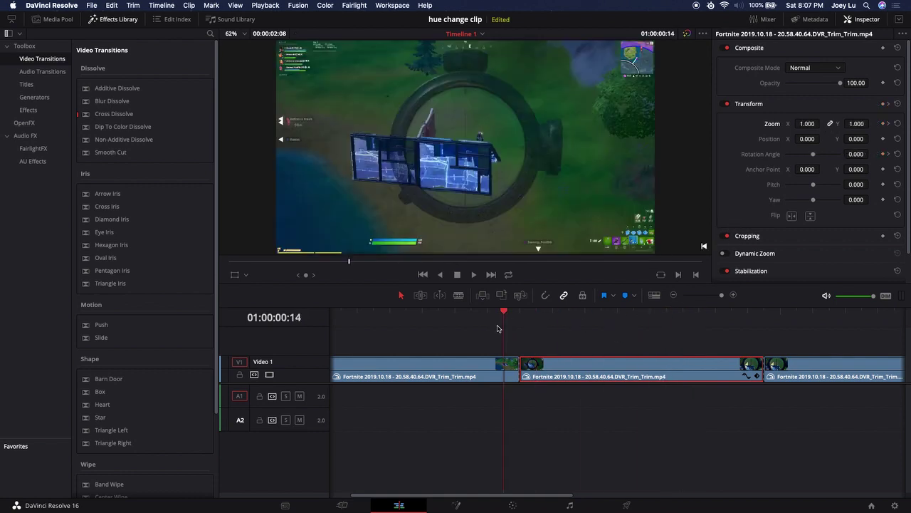
key(space)
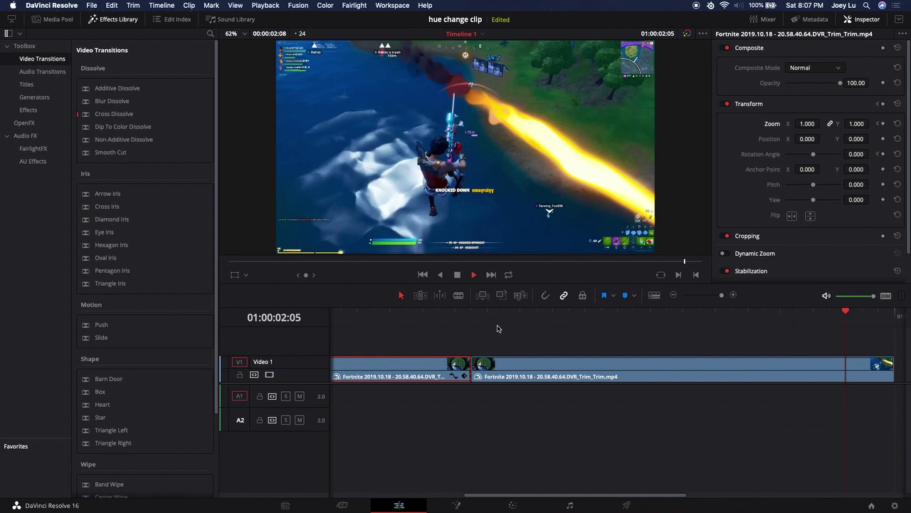
drag(718, 295, 712, 295)
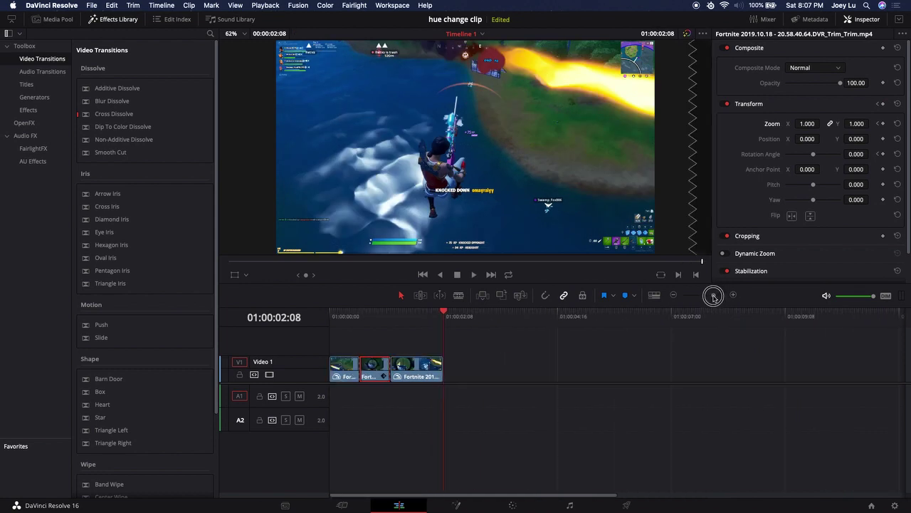
click(360, 318)
click(350, 318)
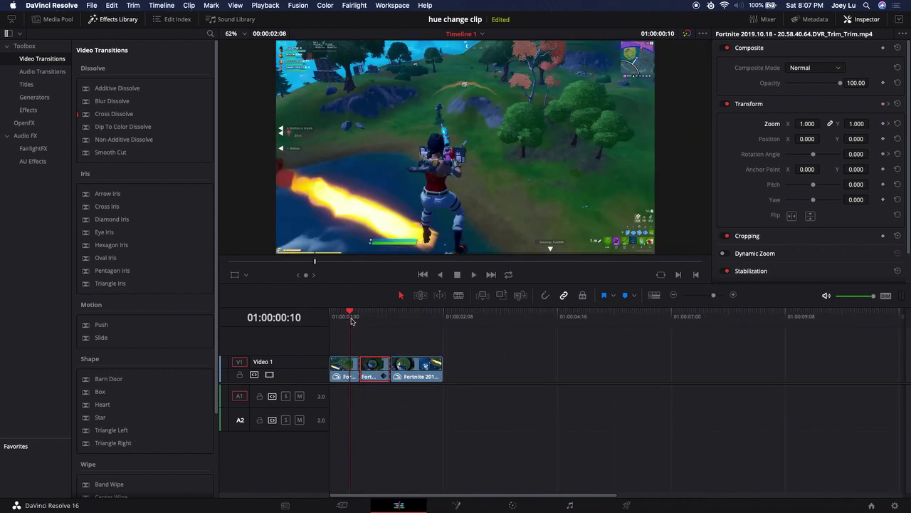
key(space)
click(350, 319)
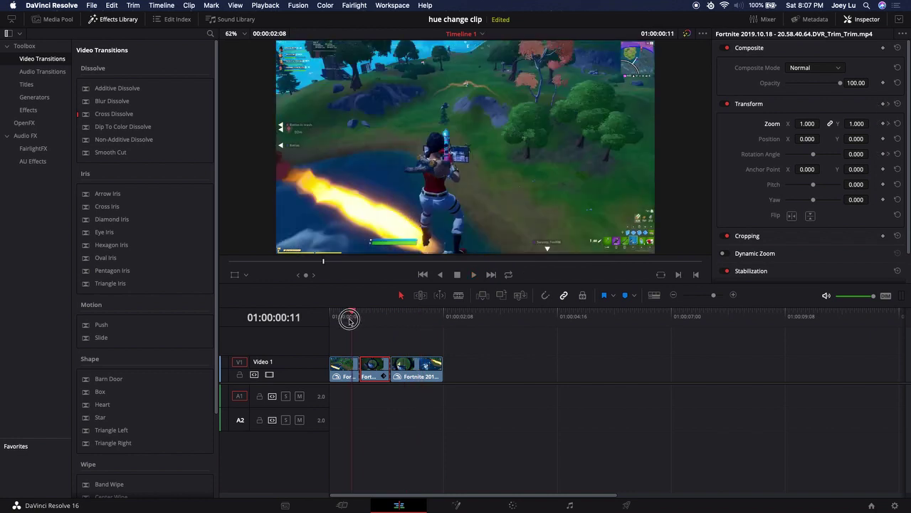
key(space)
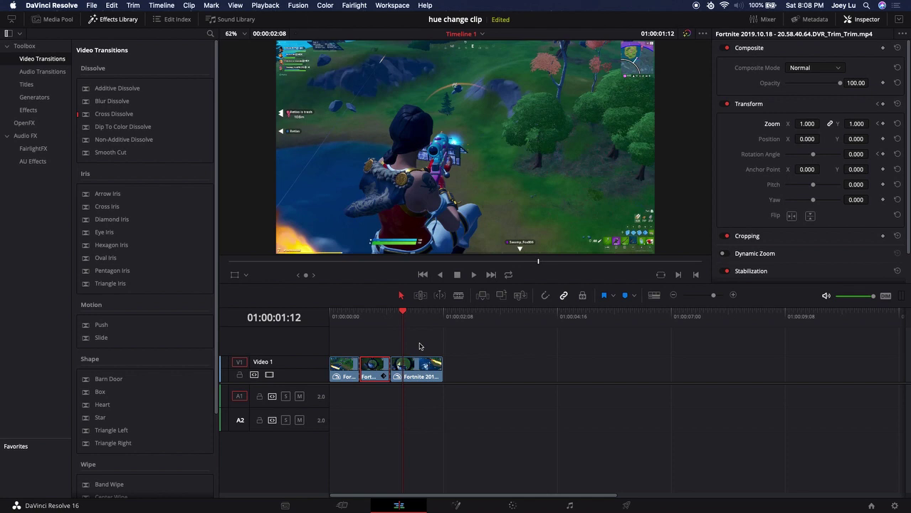
click(378, 315)
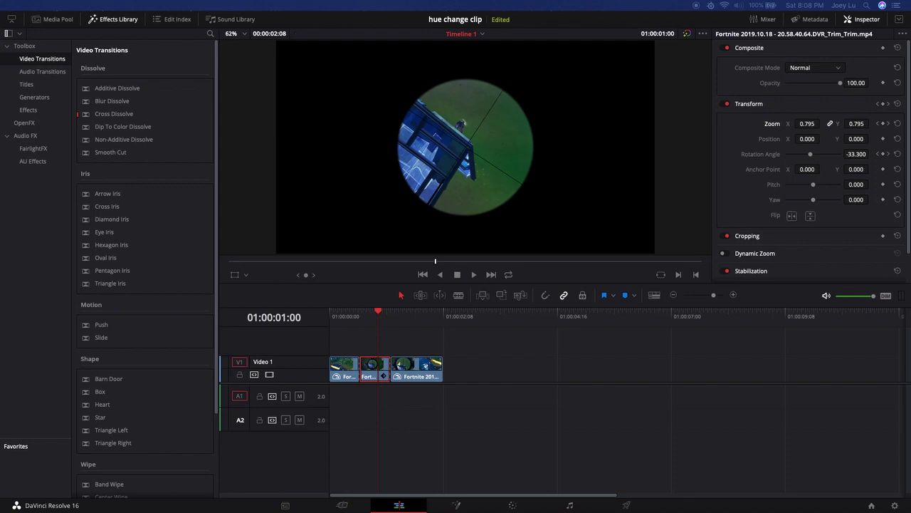
Step: Add Heidi - Running Sniper.mp4 on a new track and preview it to find the cut point
drag(179, 376, 487, 359)
mouse_move(483, 314)
mouse_down()
mouse_move(549, 331)
mouse_move(489, 327)
mouse_up()
key(space)
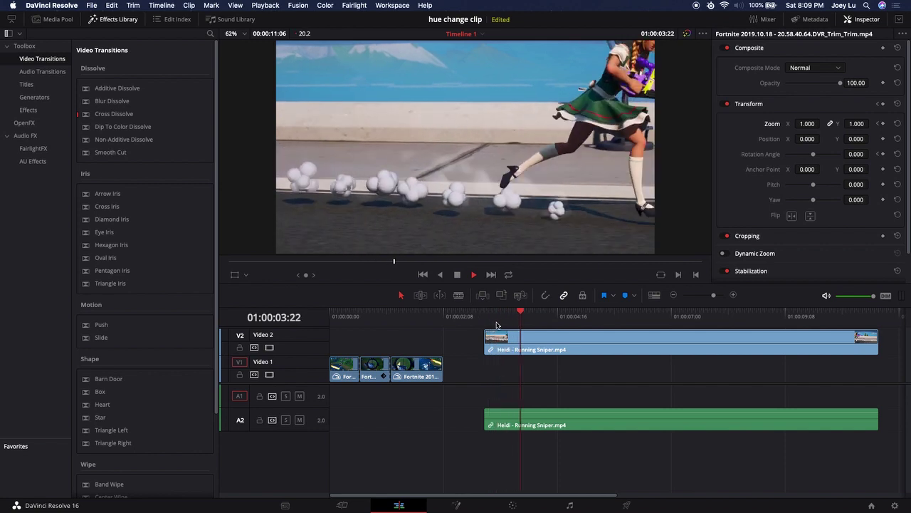
key(space)
click(554, 315)
drag(552, 317, 618, 326)
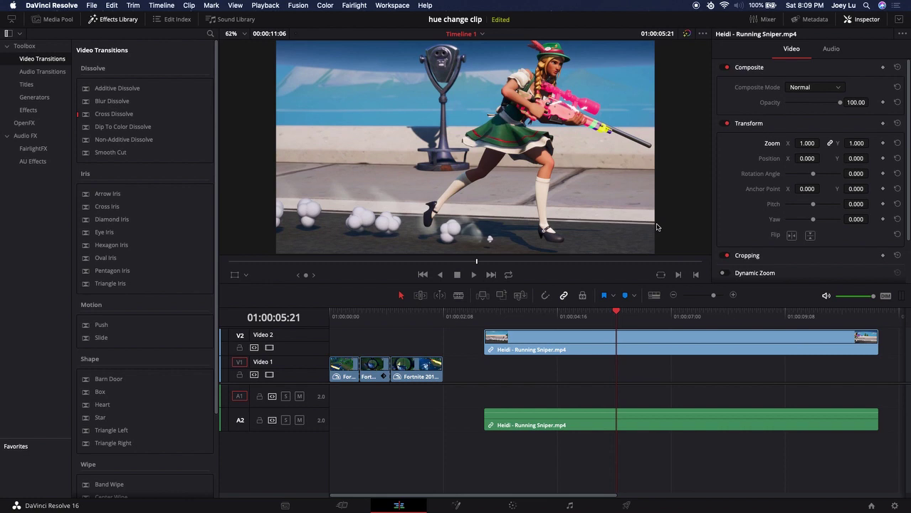
Step: Blade off and delete the clip's unwanted opening, then trim its end to the playhead
click(616, 334)
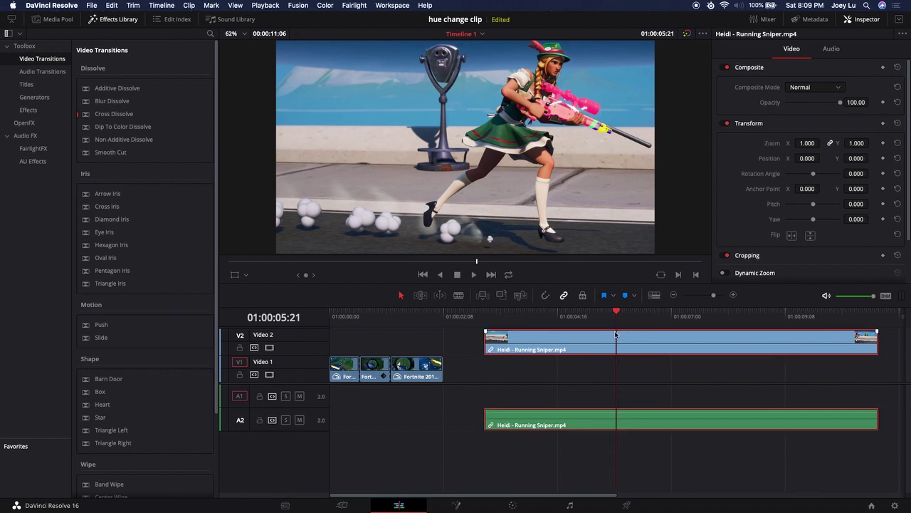
key(super+b)
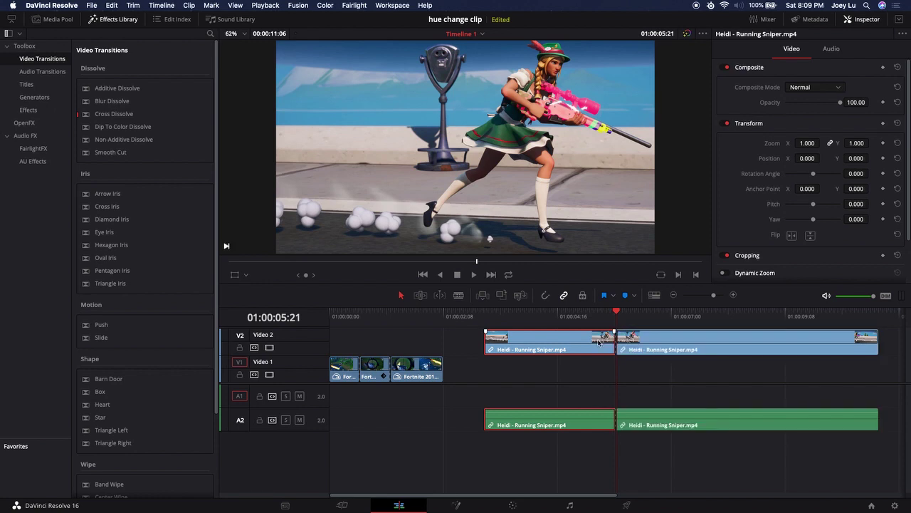
key(BackSpace)
key(space)
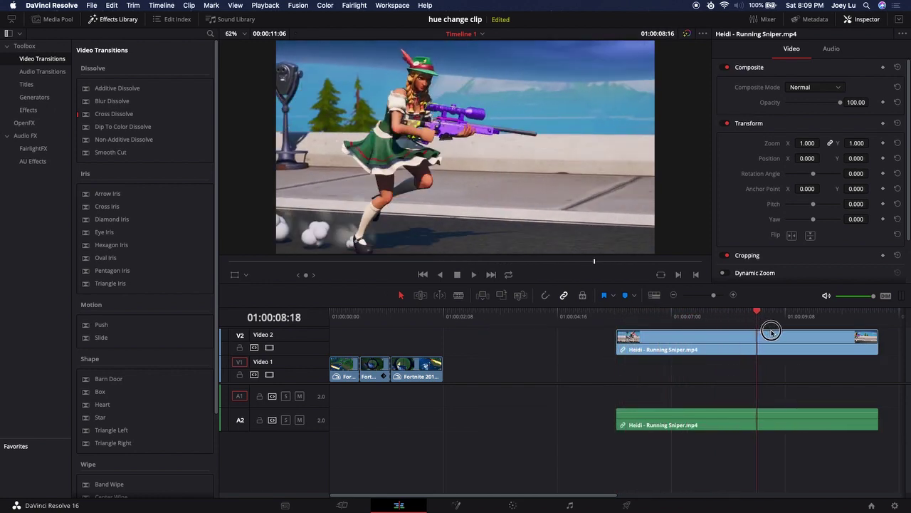
drag(787, 329, 741, 332)
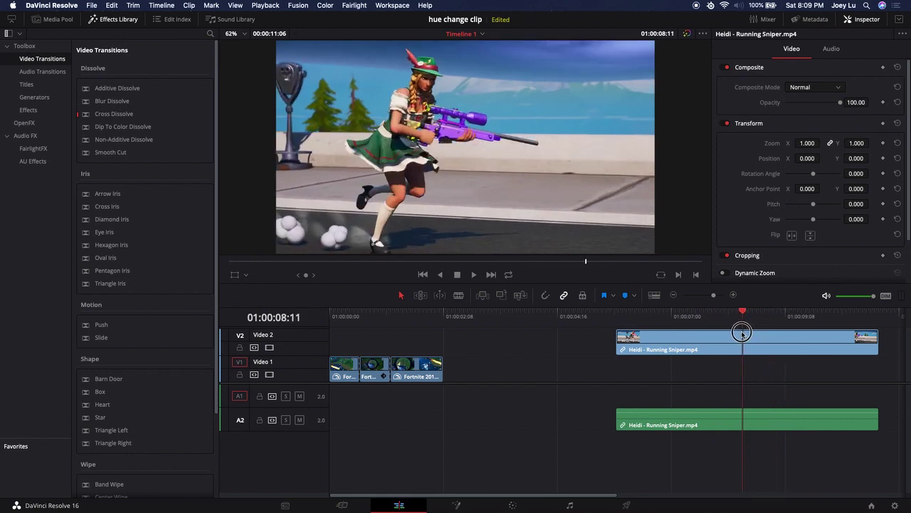
click(739, 335)
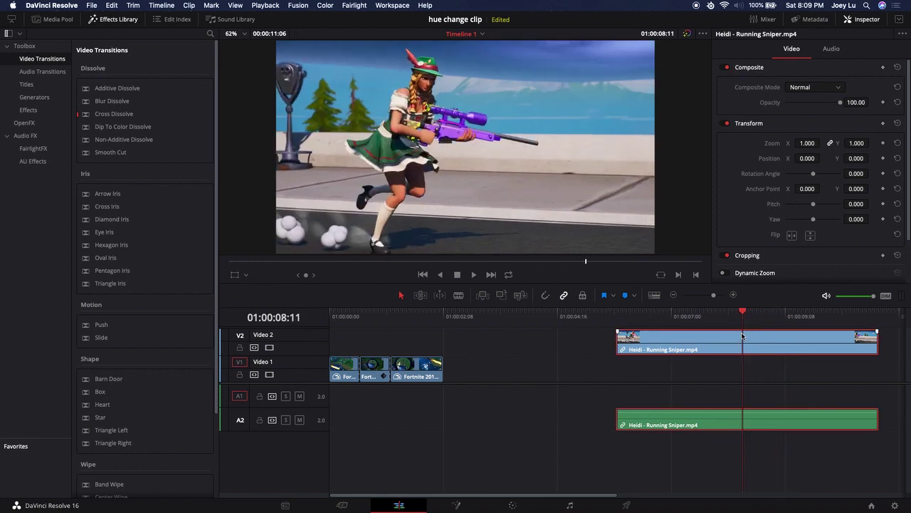
key(shift+bracketright)
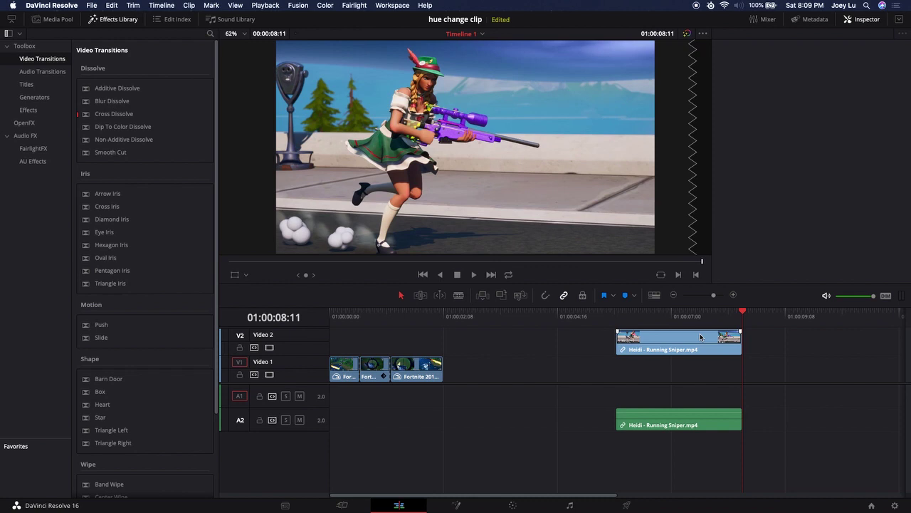
Step: Split out a short Heidi piece, move it above the scope clip, and delete the leftovers
drag(641, 342, 385, 336)
click(582, 314)
key(super+b)
click(640, 335)
key(super+b)
drag(491, 333, 719, 407)
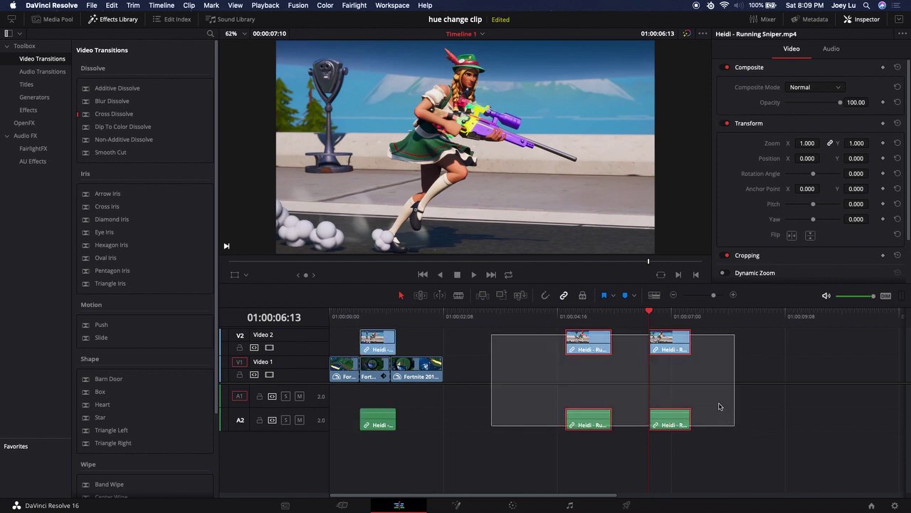
key(BackSpace)
Step: Shorten the end of the Heidi clip over the scope shot and play the overlap
click(368, 313)
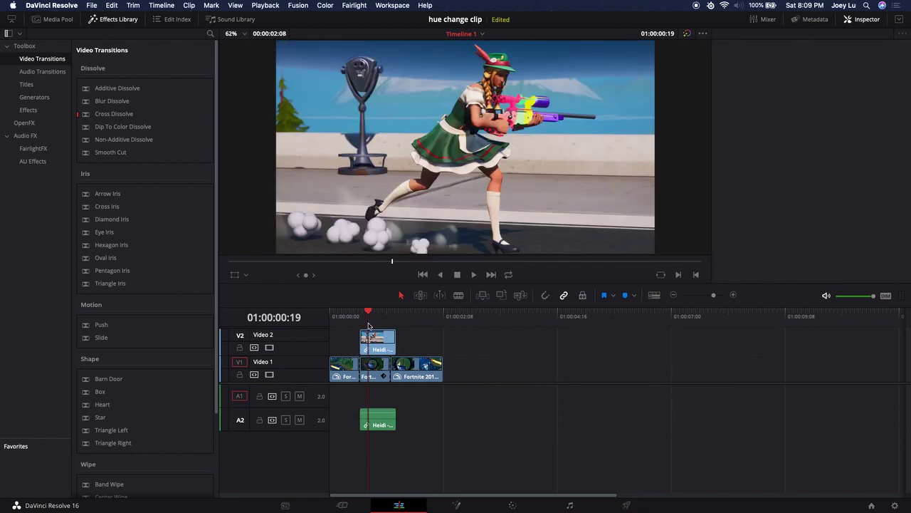
drag(715, 300, 719, 296)
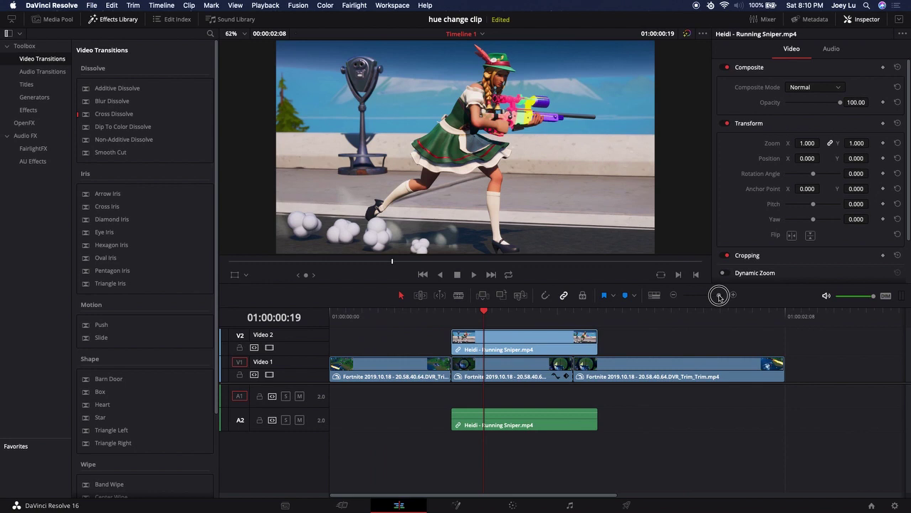
click(470, 338)
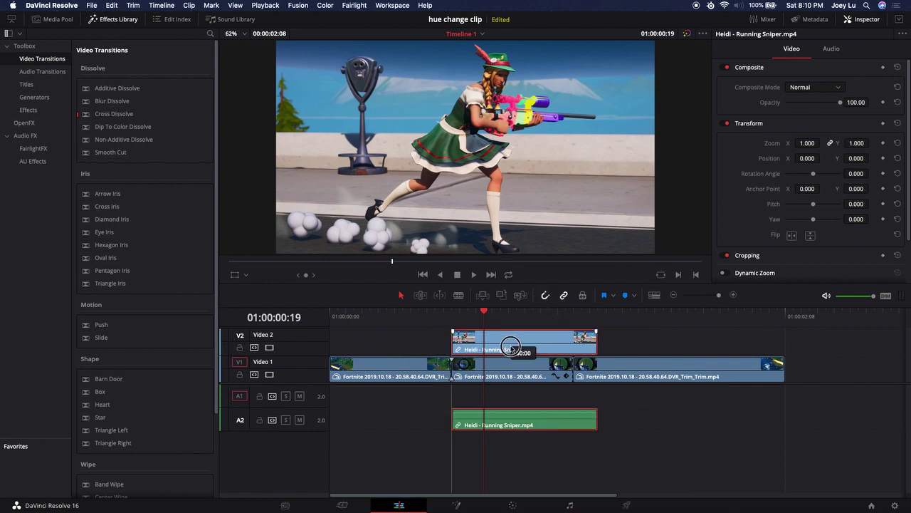
drag(596, 337, 574, 338)
drag(482, 314, 456, 315)
key(space)
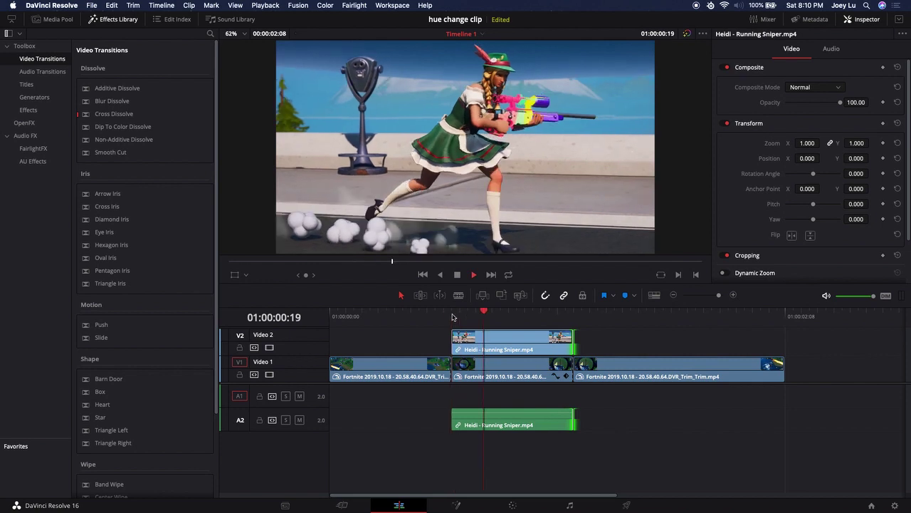
key(space)
Step: Check the overlap at 01:00:00:18 by toggling the Heidi clip off and back on
click(485, 373)
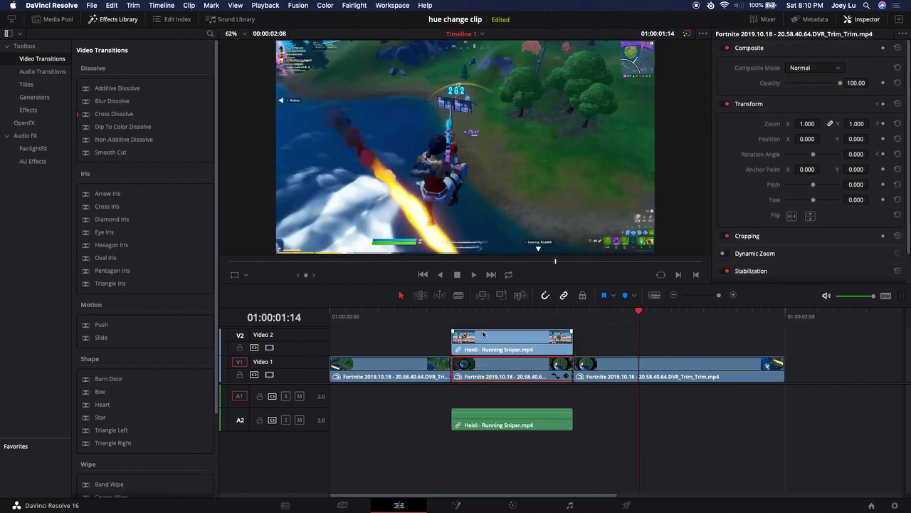
click(484, 333)
click(477, 314)
key(d)
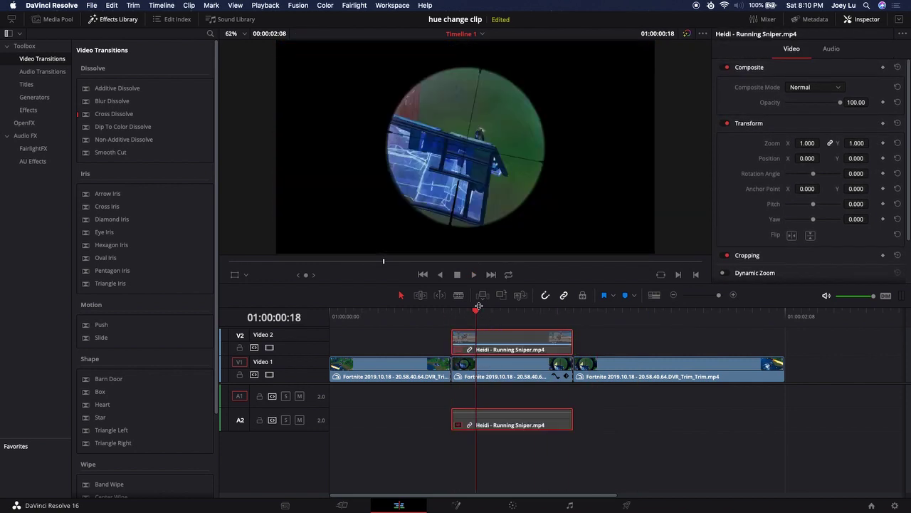
key(d)
key(Left)
key(Left)
key(Left)
key(Right)
key(Right)
key(Right)
key(Right)
key(Right)
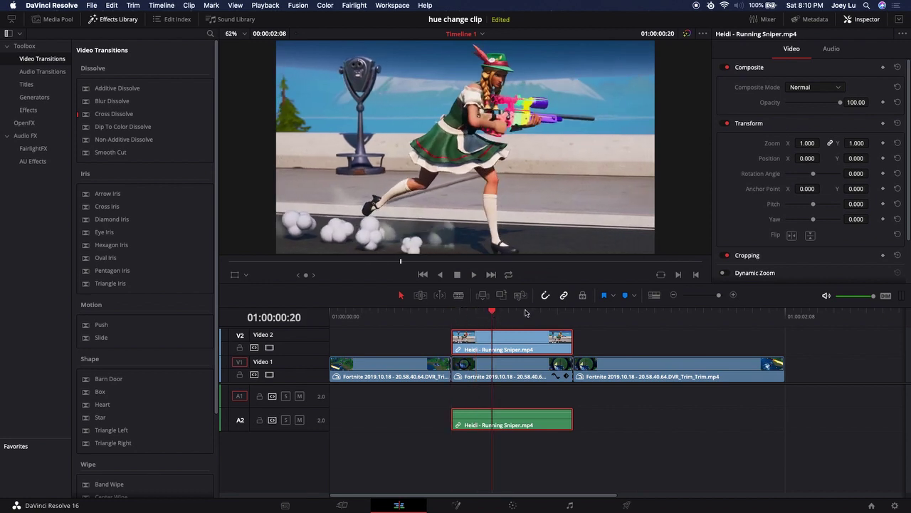
Step: Move the Heidi clip down to Video 1 and the Fortnite scope clip onto Video 2
click(518, 363)
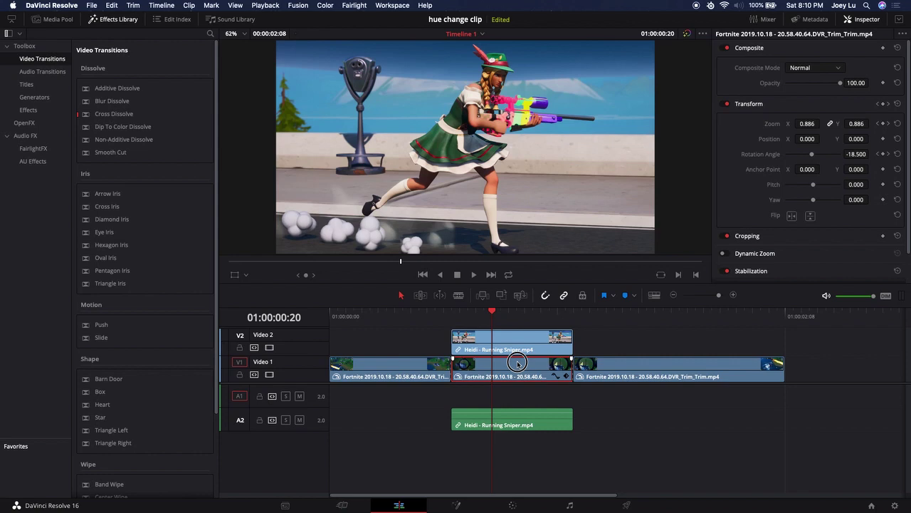
drag(514, 370, 514, 312)
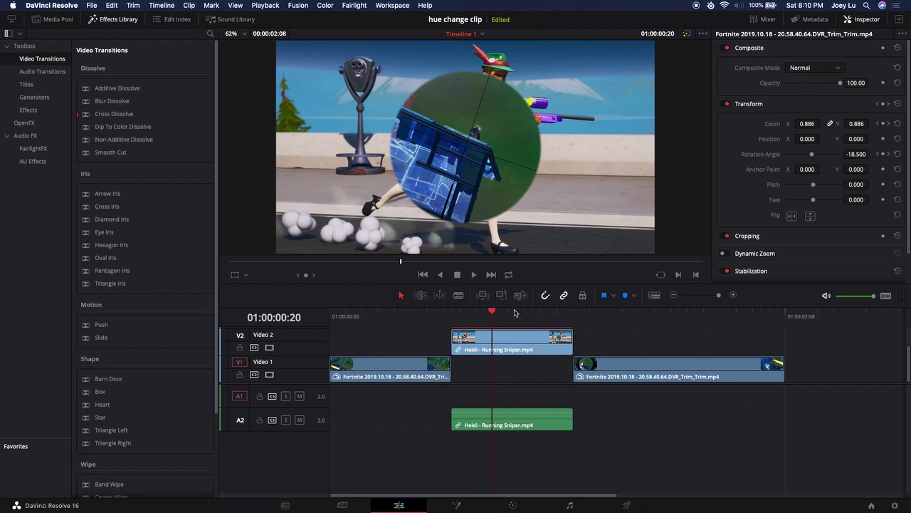
drag(514, 349, 514, 371)
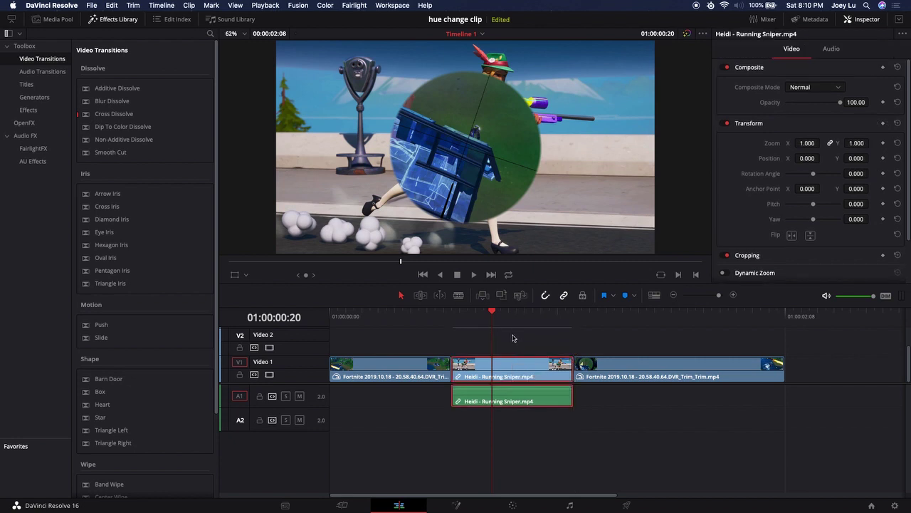
scroll(513, 339, up, 2)
drag(513, 339, 511, 365)
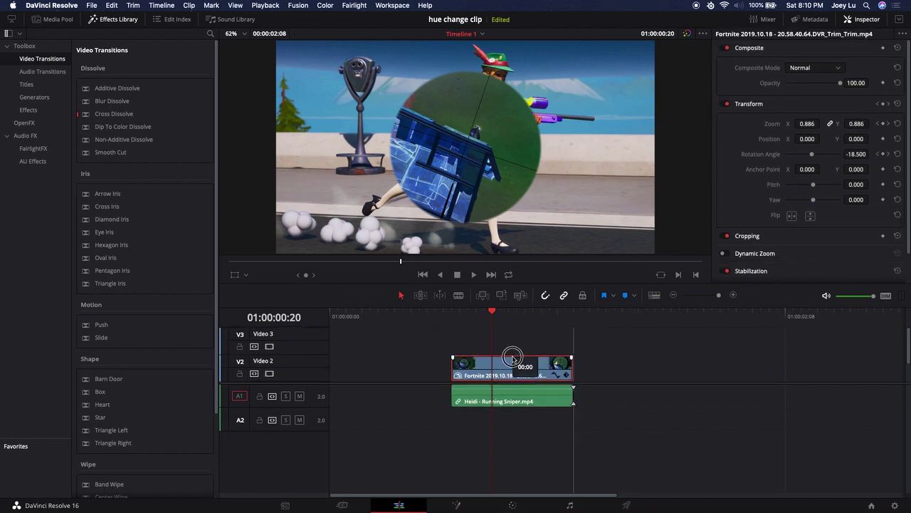
scroll(511, 354, down, 1)
Step: Scrub and play the scope section to check the new layering
click(488, 375)
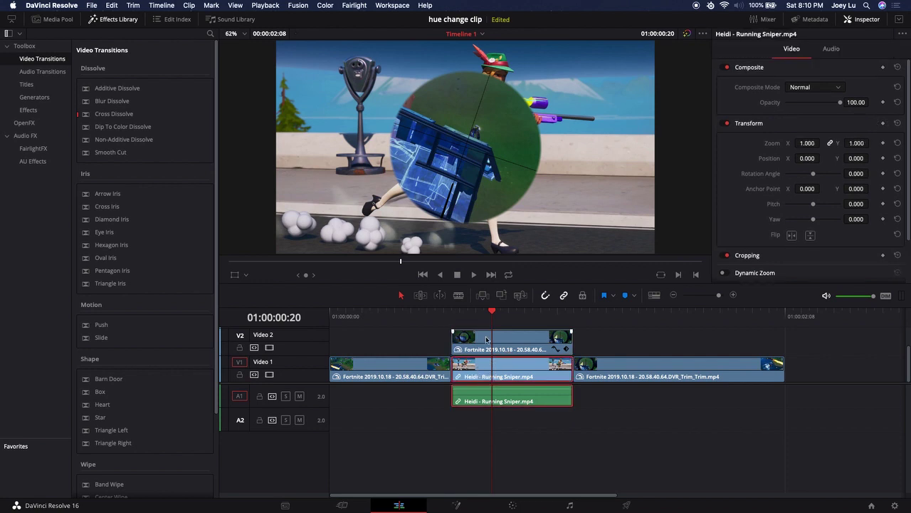
mouse_move(488, 313)
mouse_down()
mouse_move(454, 311)
mouse_move(529, 328)
mouse_move(478, 327)
mouse_up()
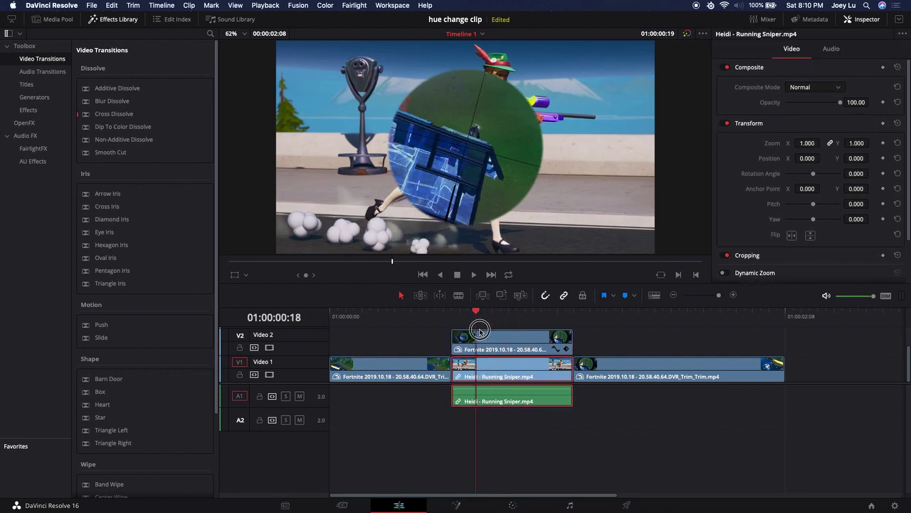
click(473, 274)
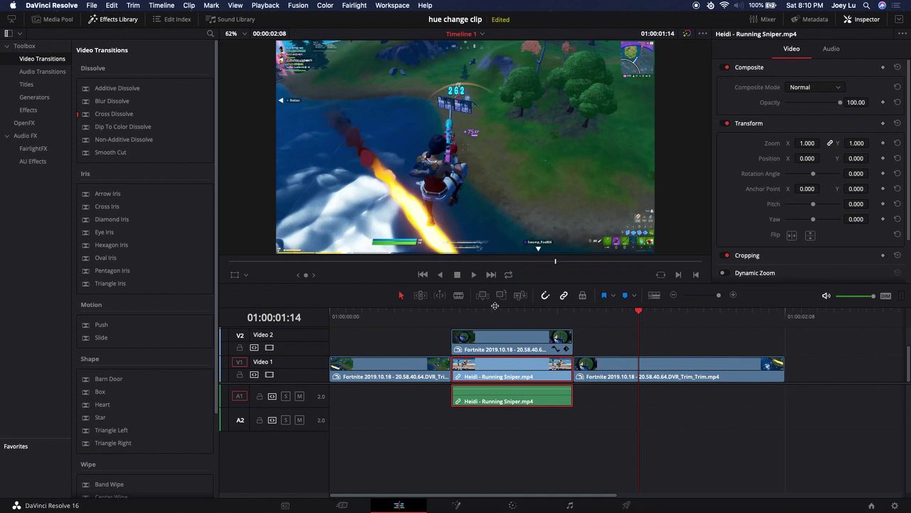
click(465, 313)
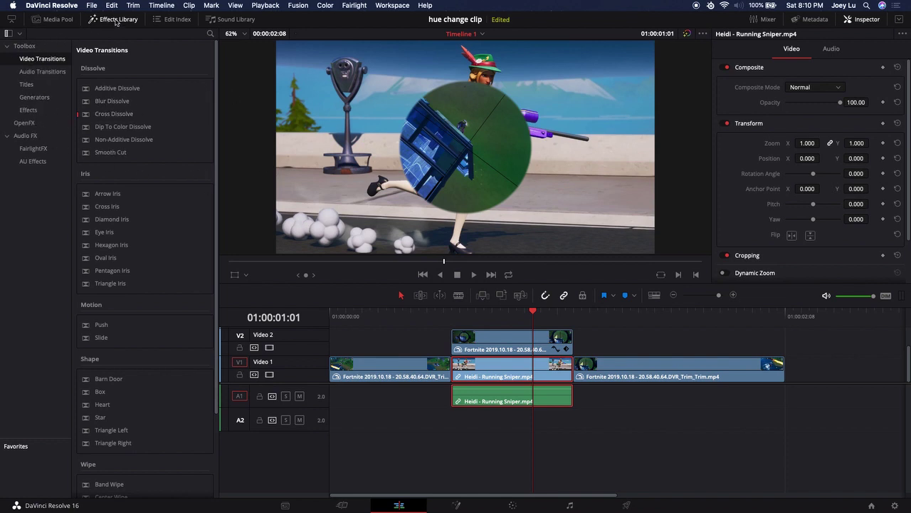
Step: Search the OpenFX filters for 'mir' and drop the Mirrors filter onto the Heidi clip
click(116, 20)
click(116, 20)
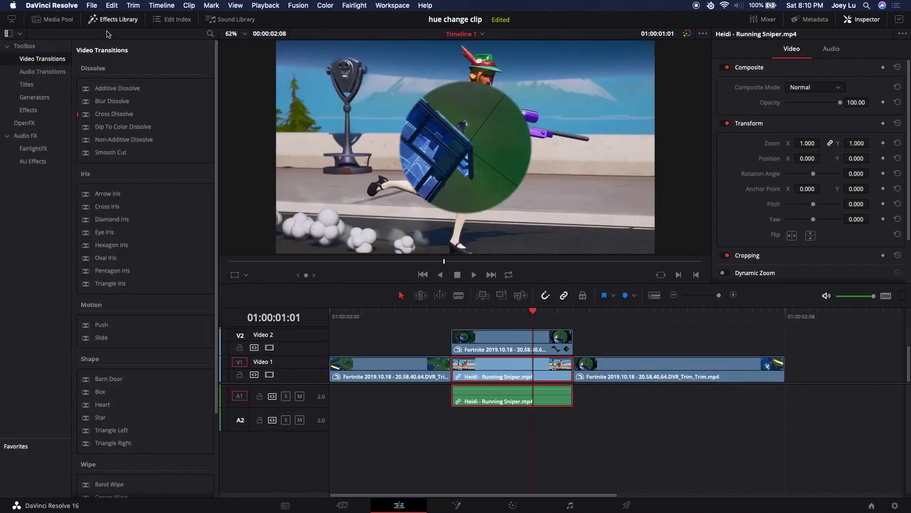
click(32, 110)
click(40, 123)
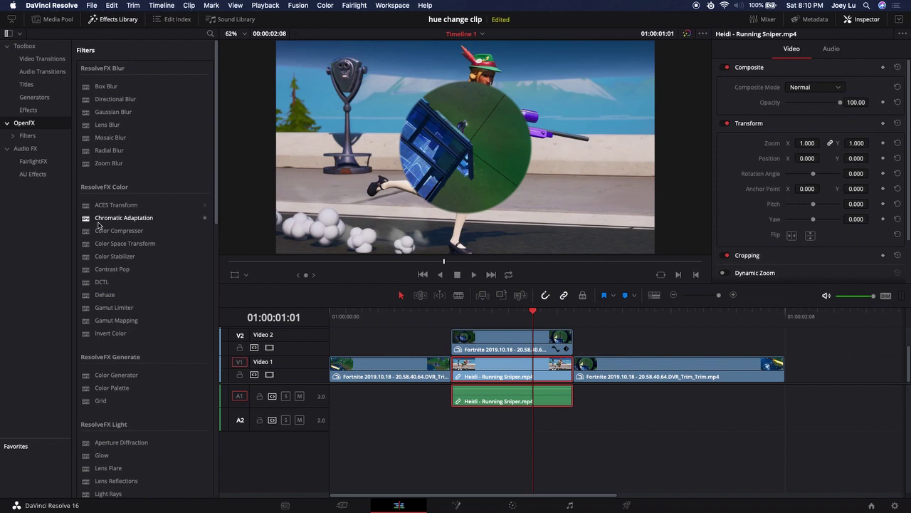
scroll(100, 225, down, 15)
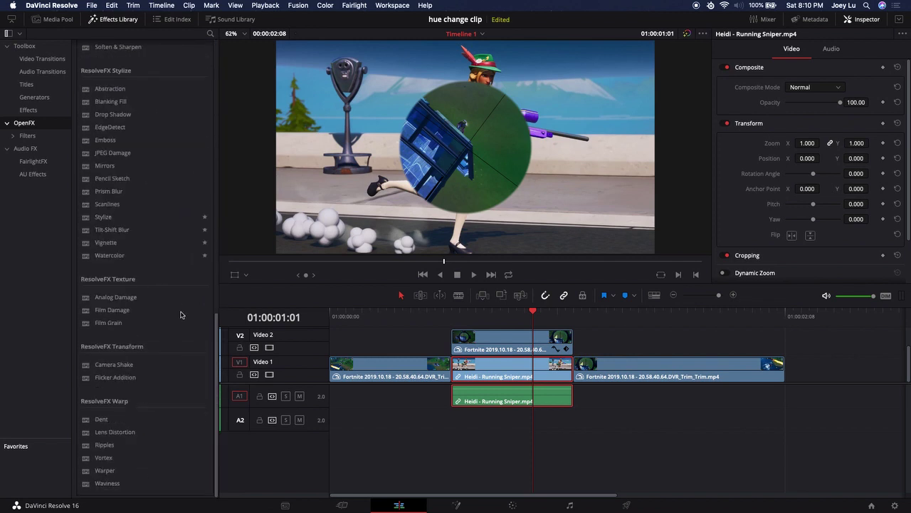
scroll(178, 310, up, 5)
scroll(153, 301, down, 5)
click(211, 34)
text(mirror)
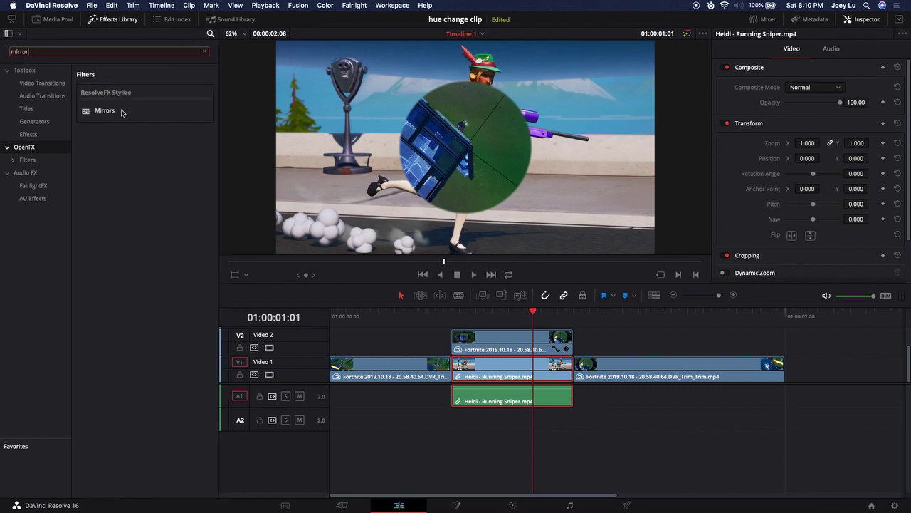
drag(123, 112, 508, 332)
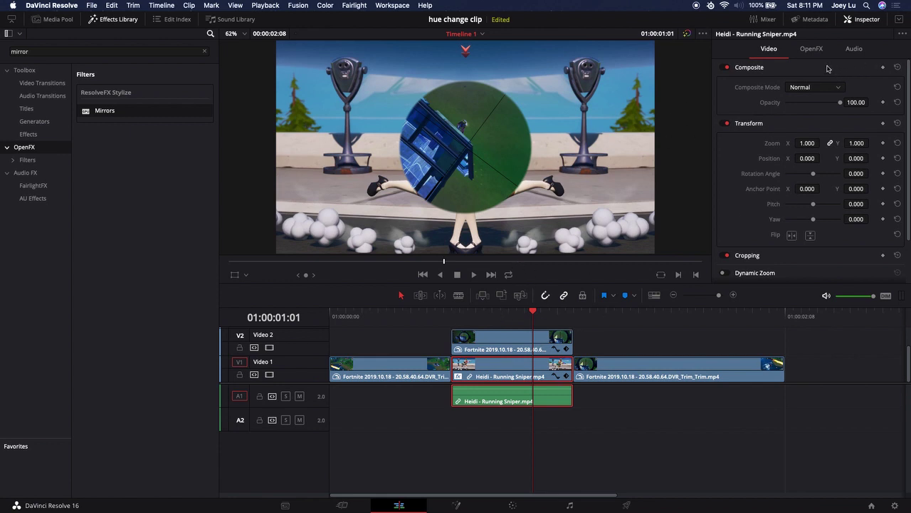
Step: Set the Mirrors filter's Mirror 1 X Position to 0.644 and enable the viewer's on-screen controls
click(809, 49)
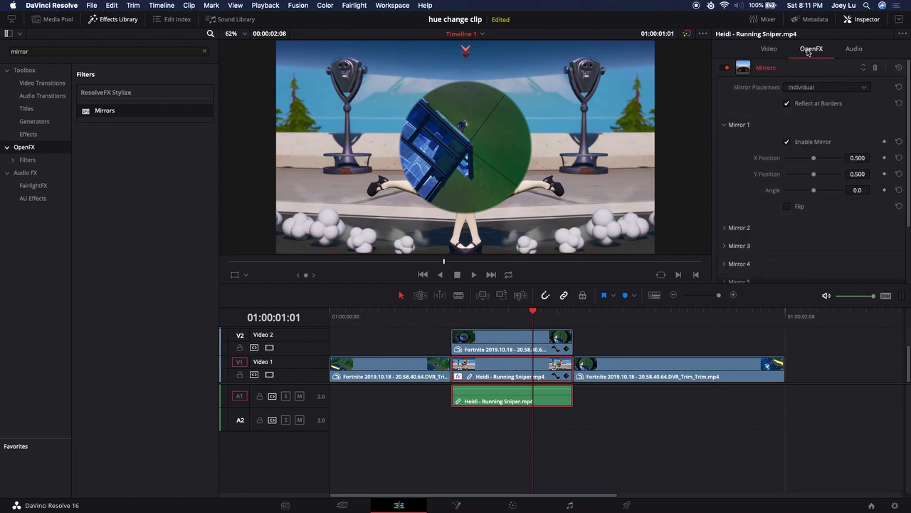
drag(816, 158, 822, 159)
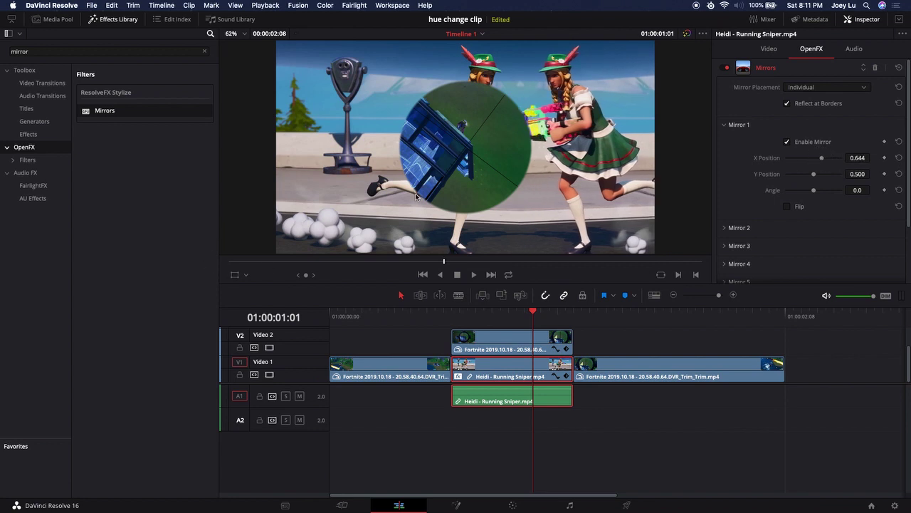
click(240, 276)
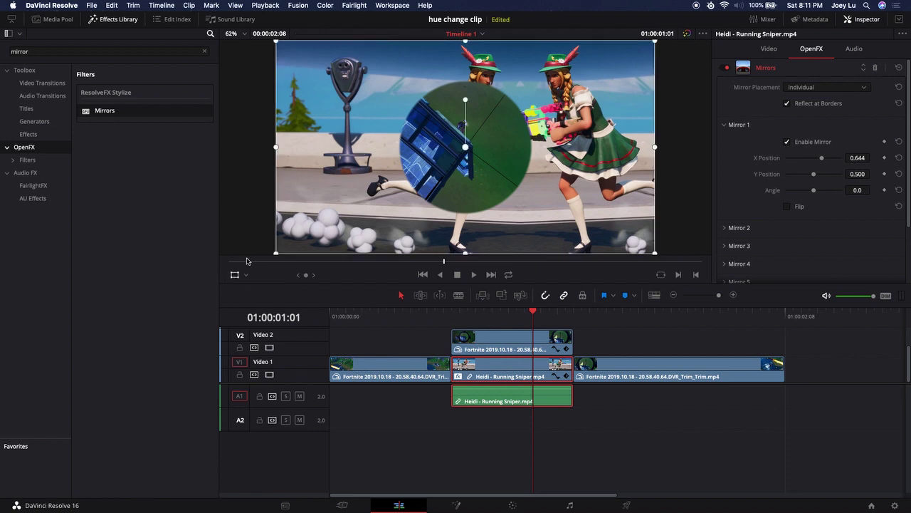
Step: Shift the Heidi footage left in the viewer, lower Mirror 1 X Position, and return to 00:11
click(245, 275)
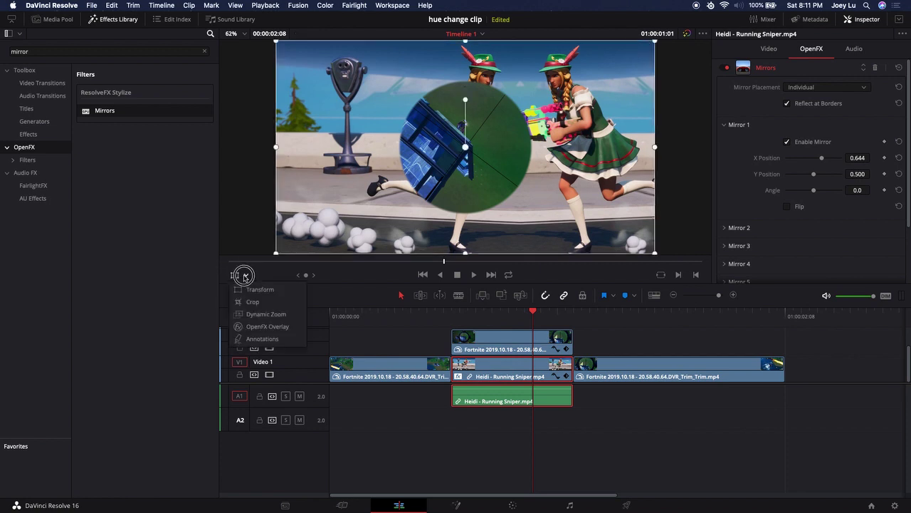
click(239, 272)
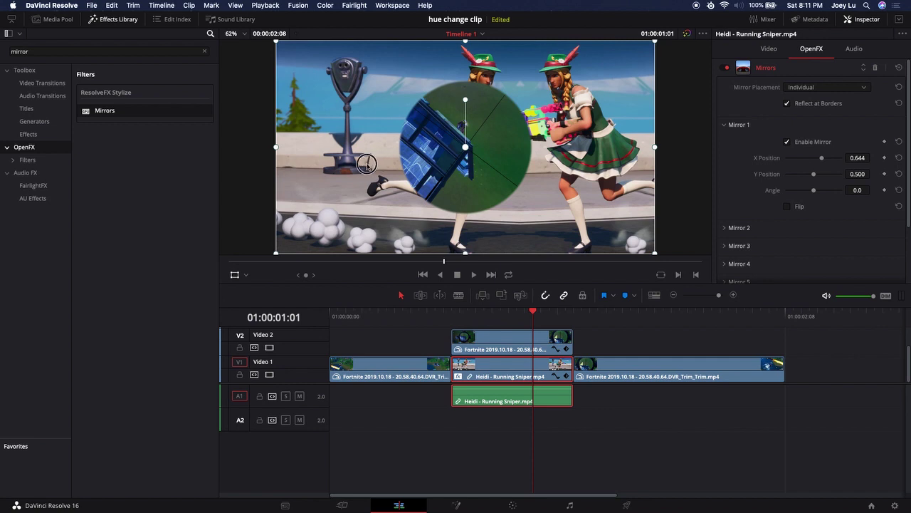
drag(367, 165, 272, 167)
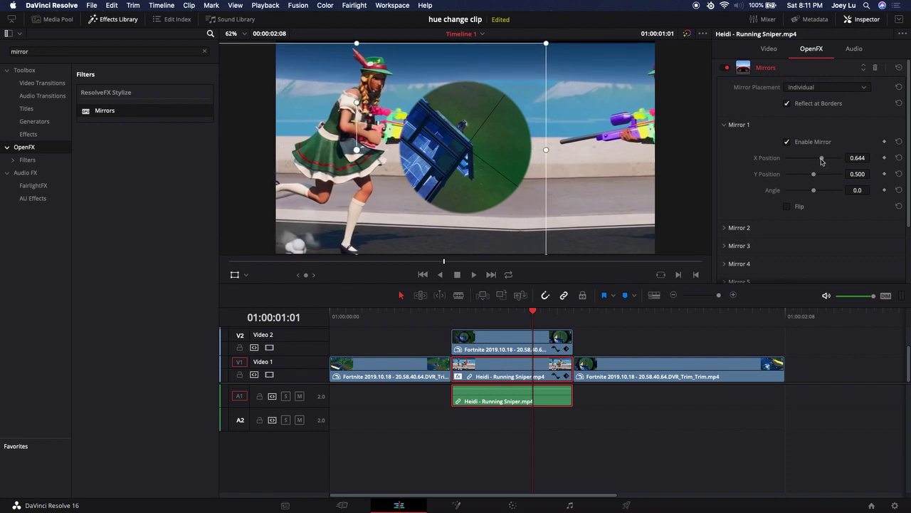
drag(821, 159, 815, 160)
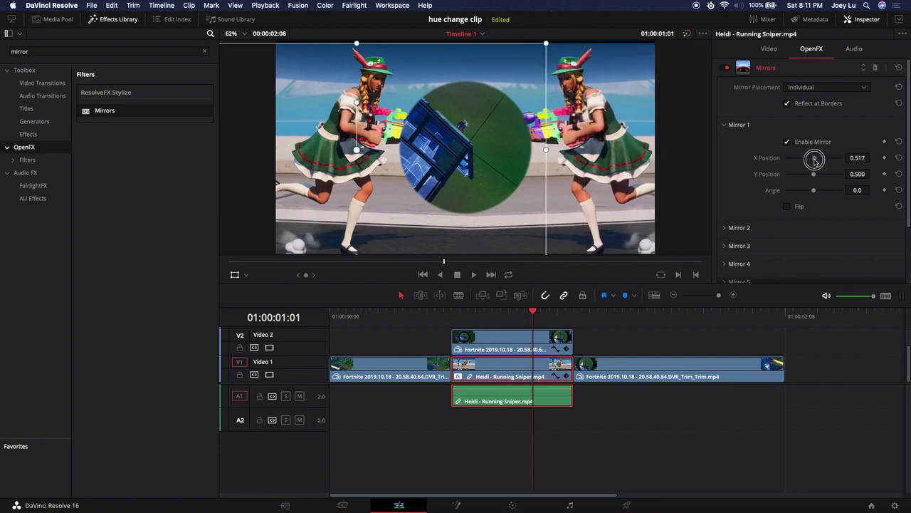
click(597, 364)
drag(532, 312, 421, 313)
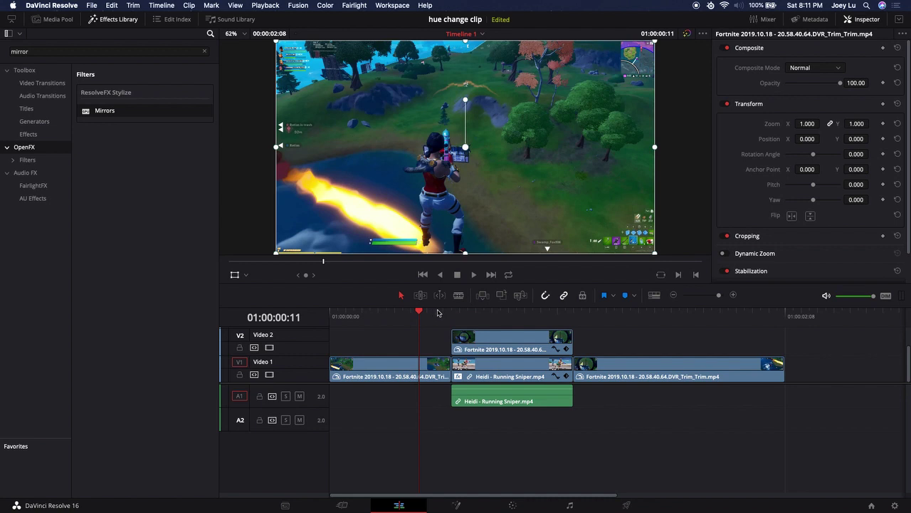
Step: Play the whole edit from the timeline start through to the end
drag(415, 314, 249, 318)
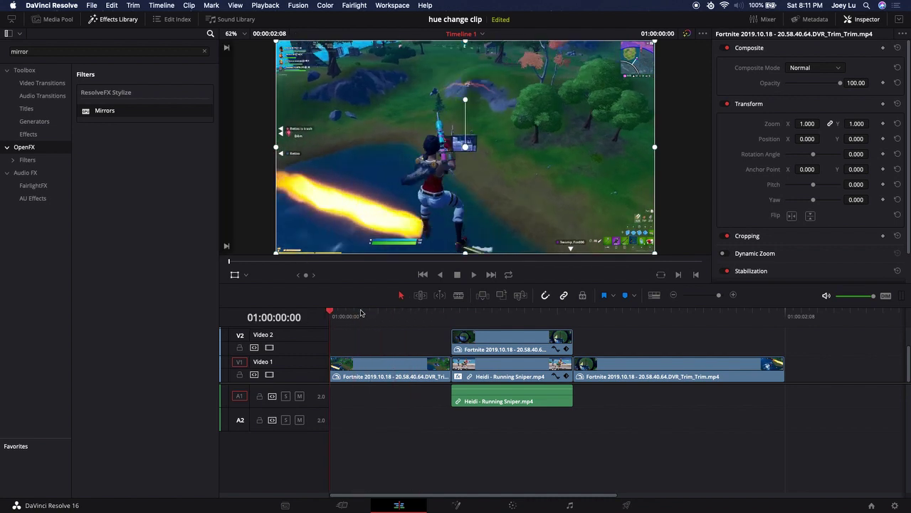
key(space)
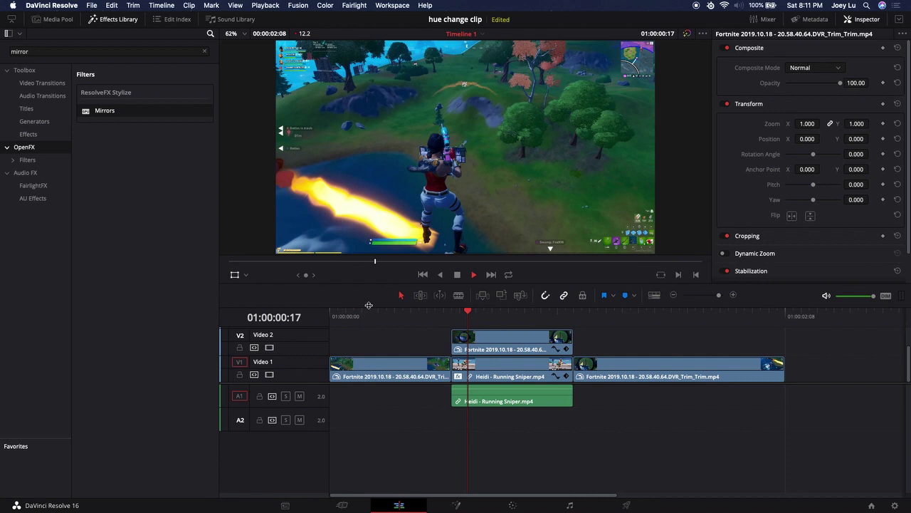
click(451, 315)
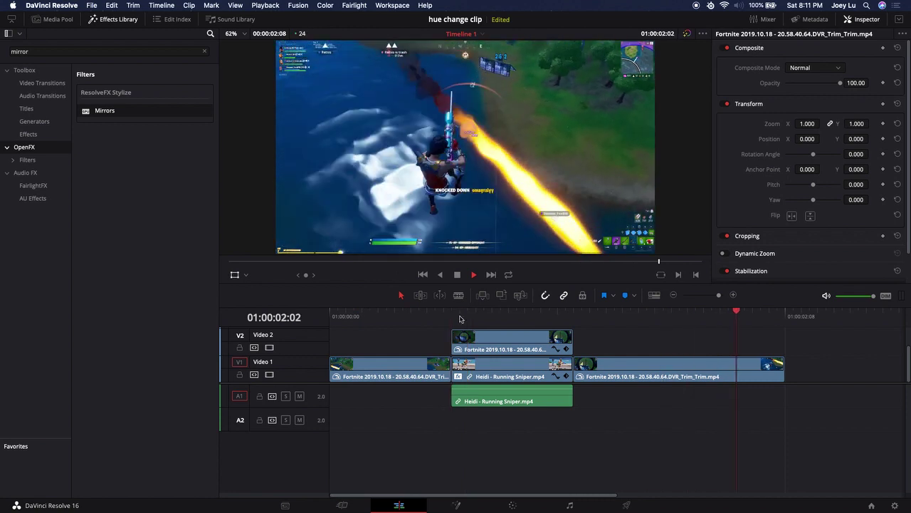
click(451, 315)
key(space)
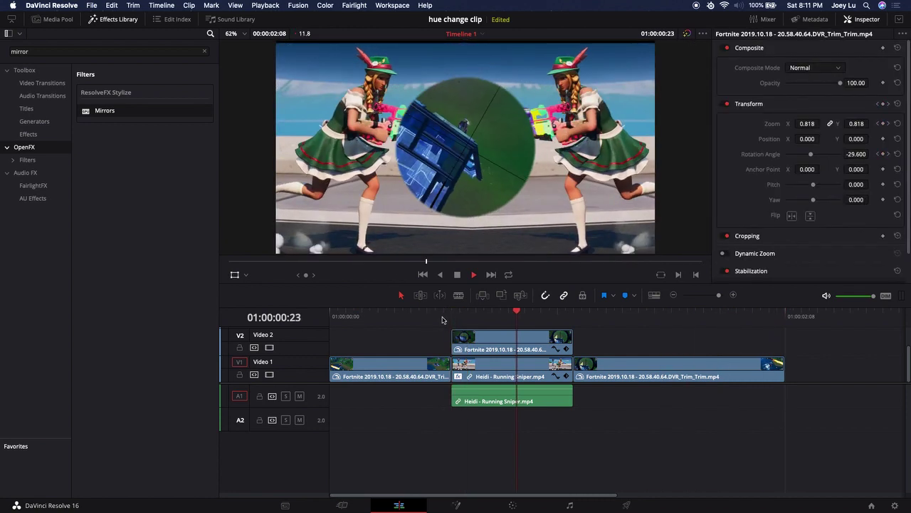
Step: Replay the scope section from 00:15 and stop on the mirrored Heidi frame at 00:23
click(442, 319)
key(space)
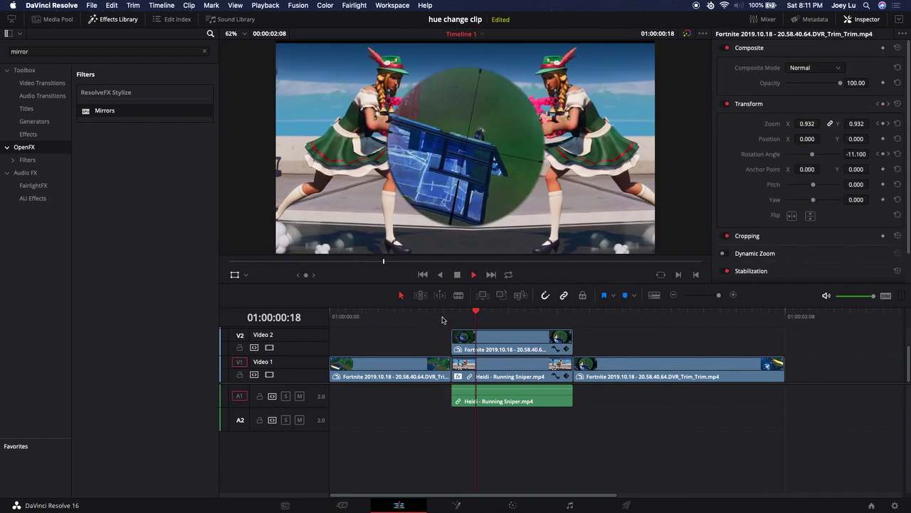
click(442, 320)
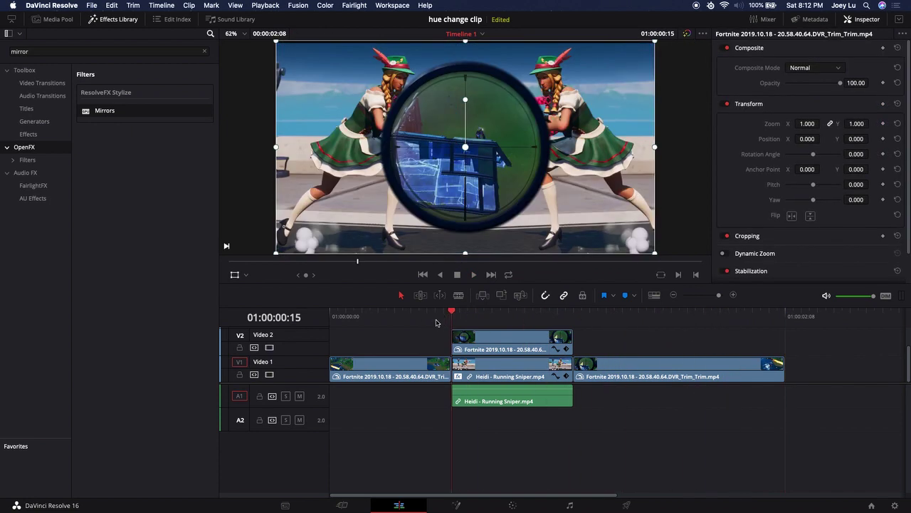
key(space)
key(space)
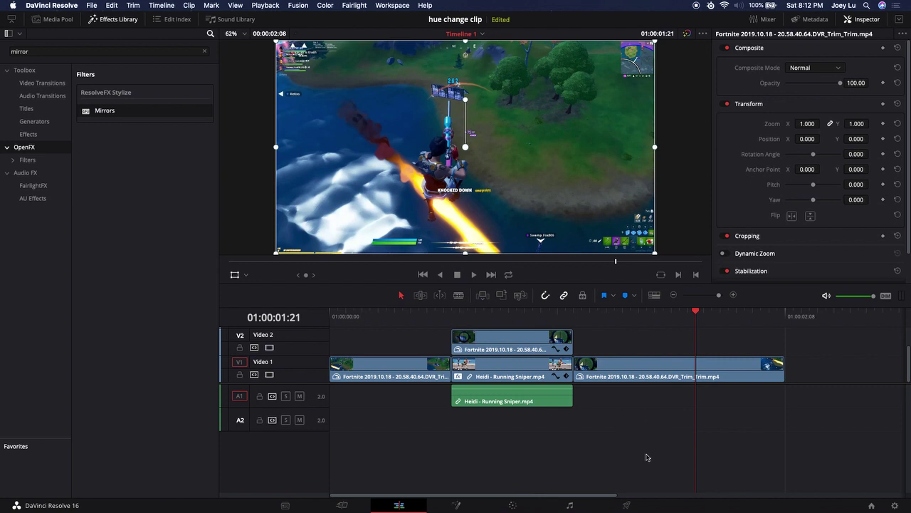
click(454, 314)
click(517, 314)
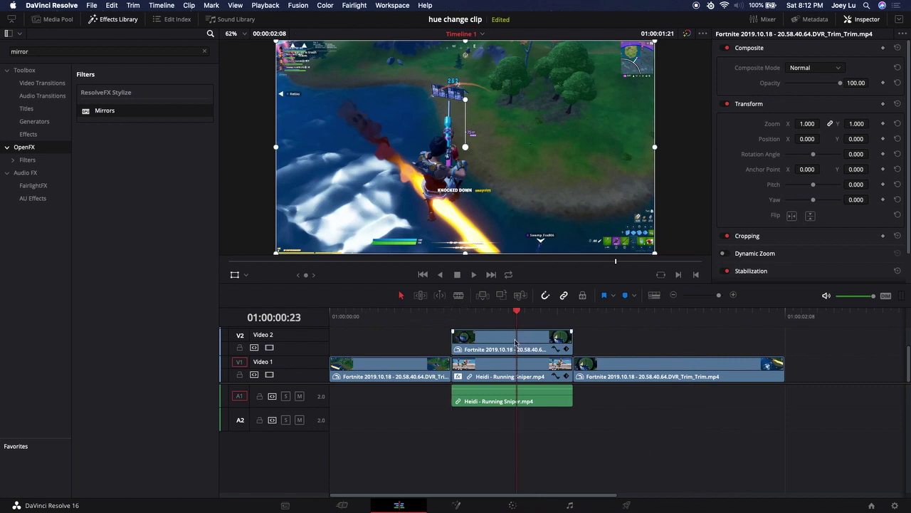